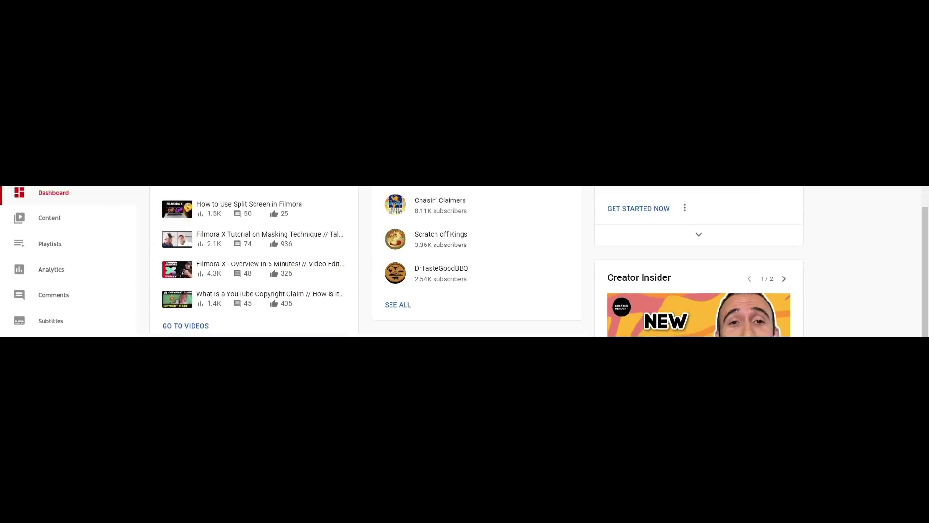
- Visit the Customization, Audio library and Monetization pages from the Studio sidebar
click(58, 399)
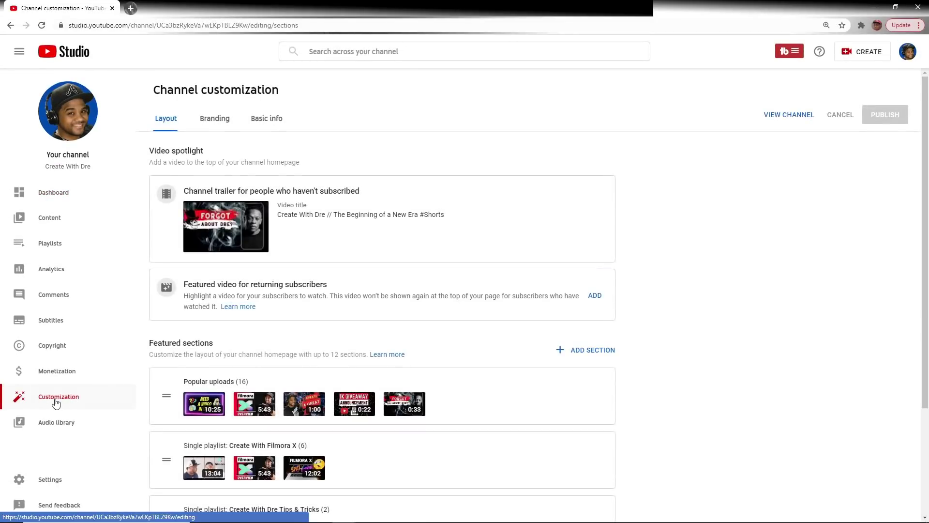
click(46, 424)
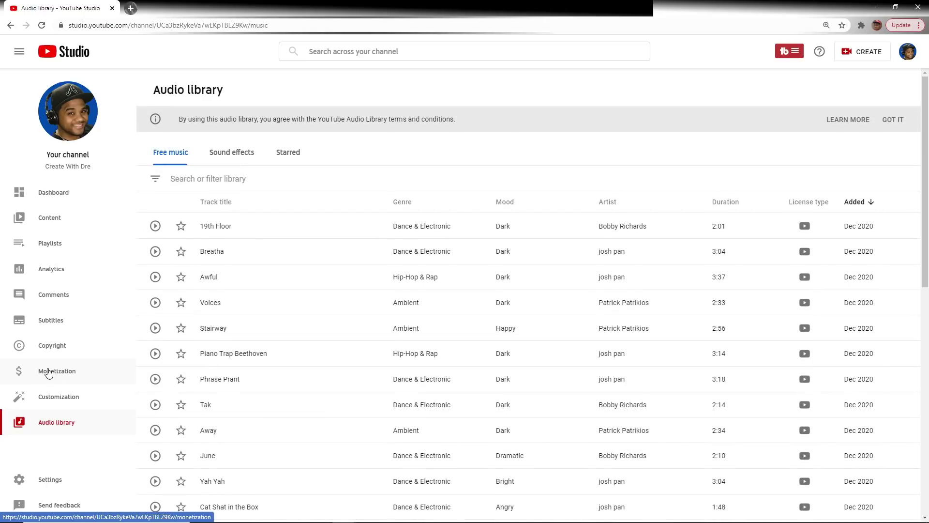
click(48, 372)
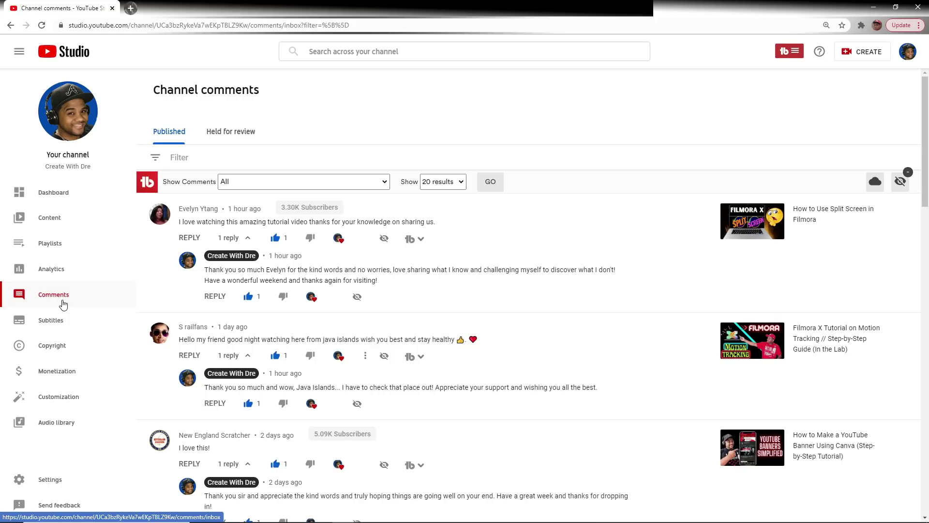
- Filter comments by the search term 'thumbnail' and highlight the thumbnail tutorial request
click(106, 133)
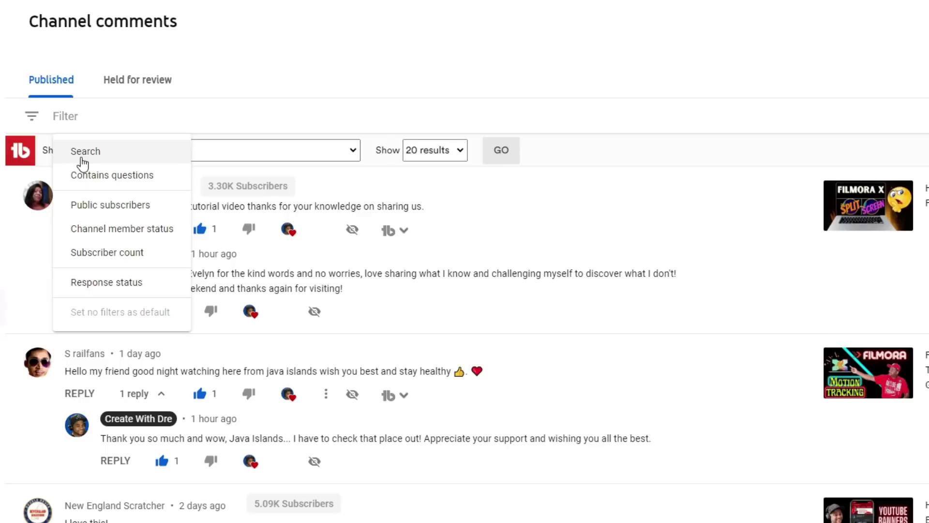
click(83, 154)
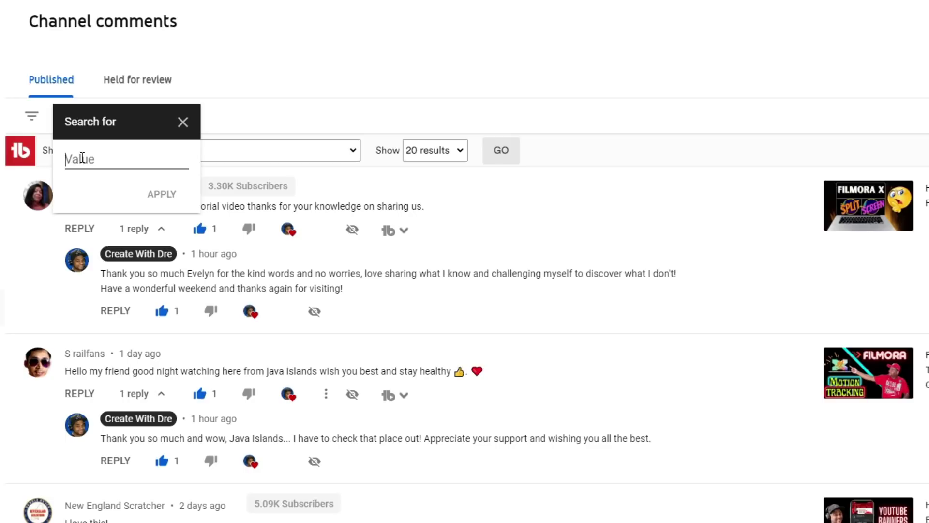
text(thumbnail)
key(Return)
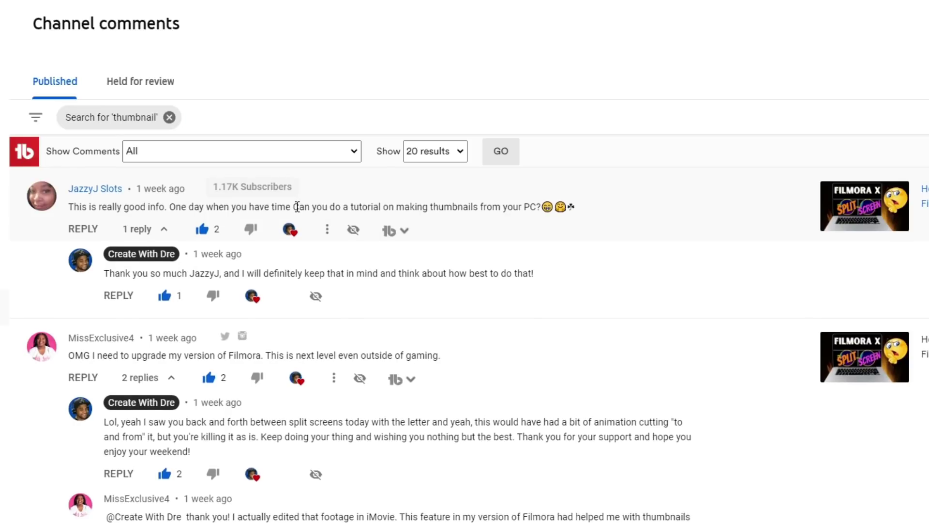
drag(297, 207, 577, 208)
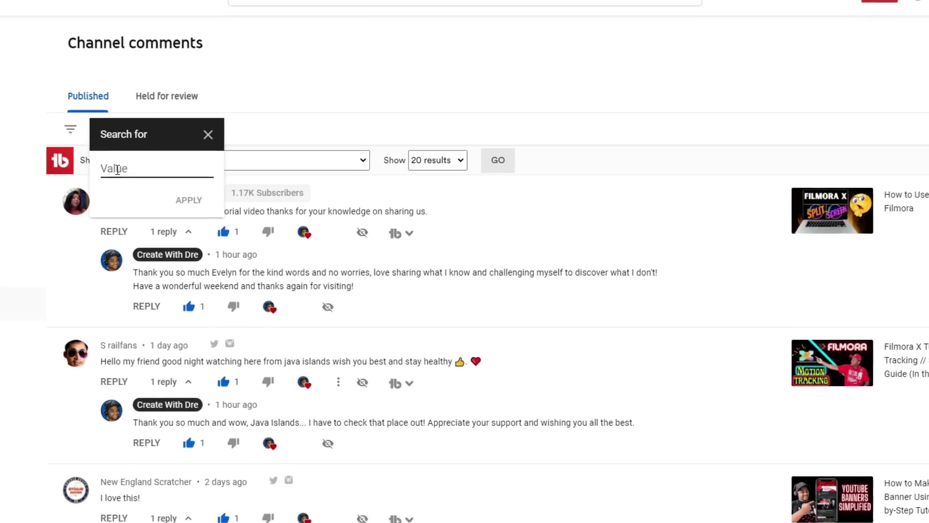
- Search comments for 'cropping' and highlight the cropping question in the first comment
text(cropping)
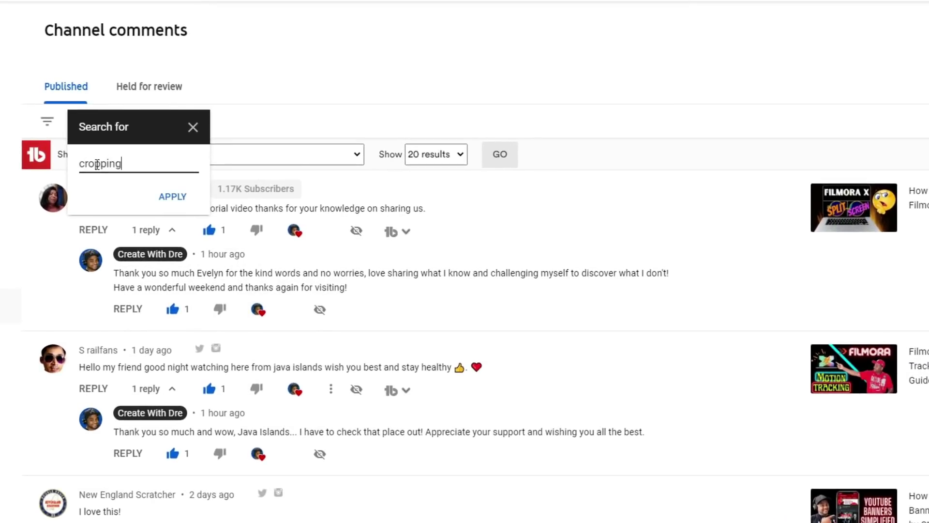
key(Return)
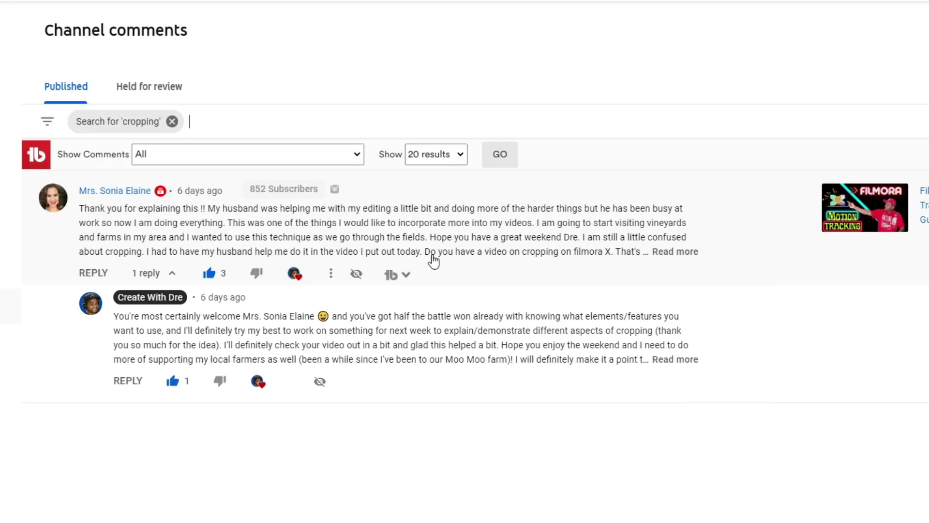
drag(430, 254, 615, 258)
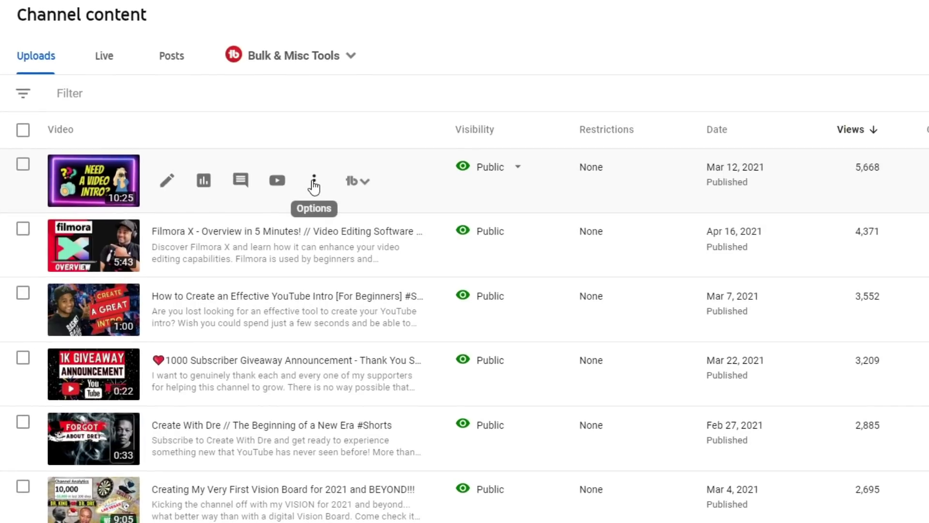
- Download the top video as an mp4 and open its details page
click(313, 186)
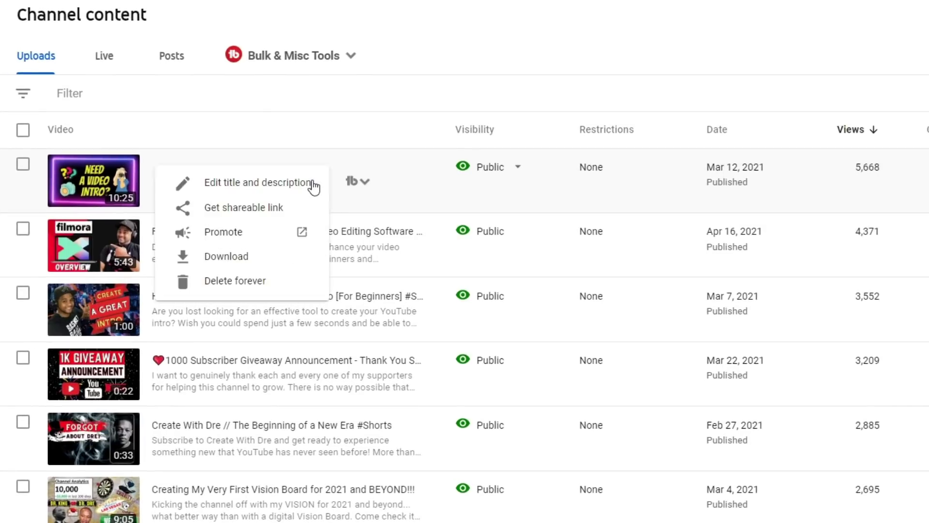
click(241, 256)
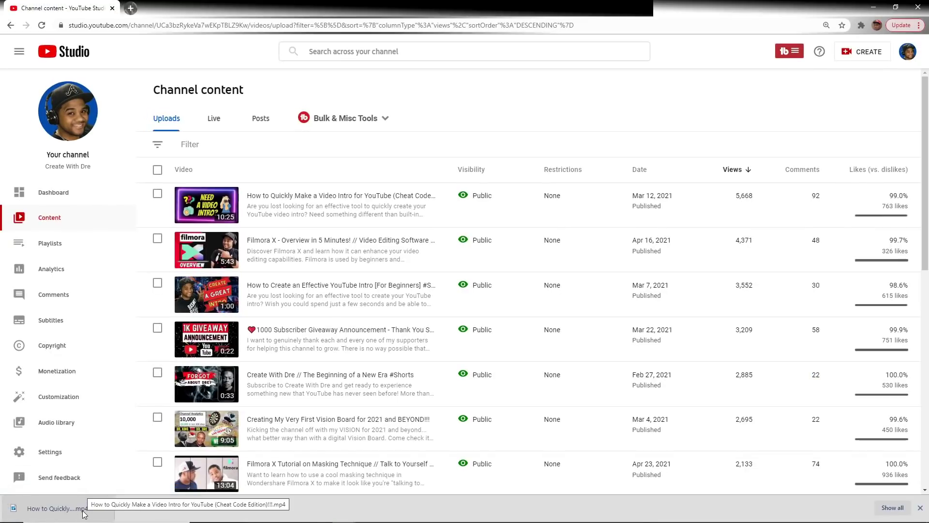
mouse_move(242, 223)
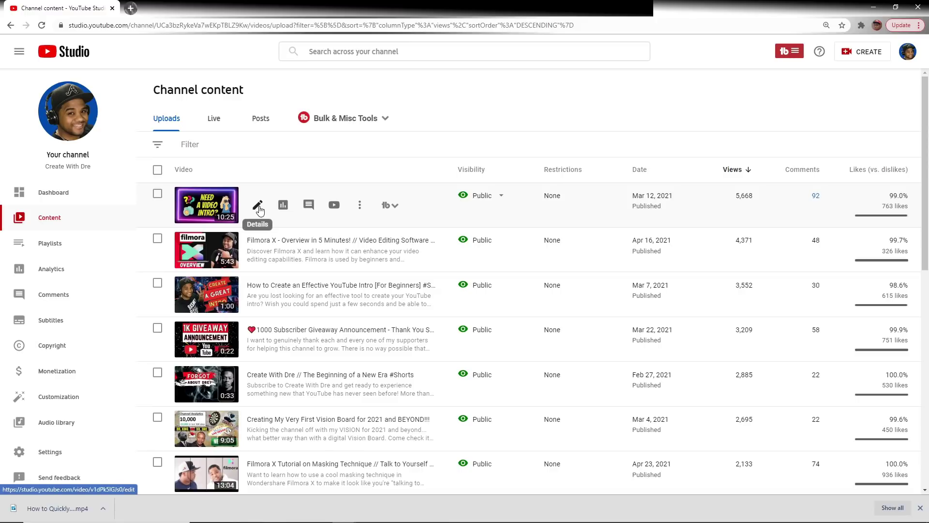
click(258, 206)
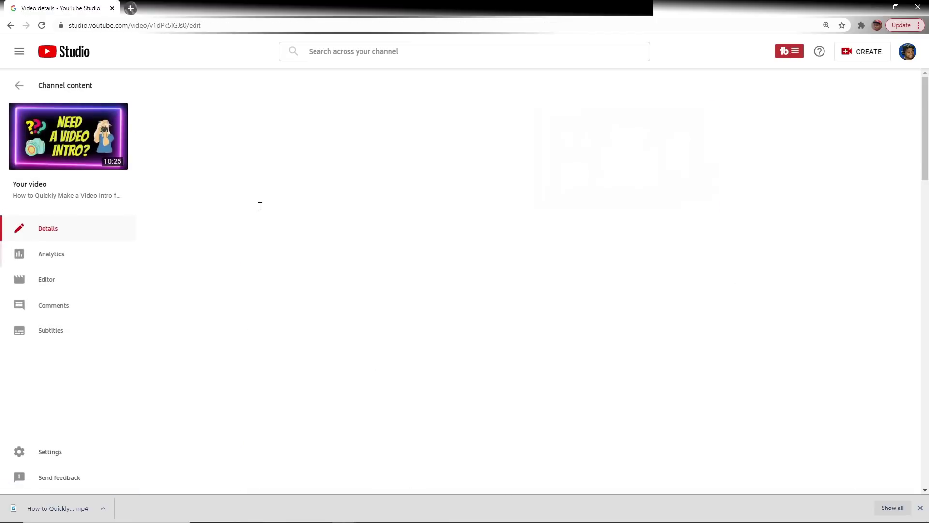
- Download the video's current thumbnail image from its options menu
scroll(260, 207, down, 5)
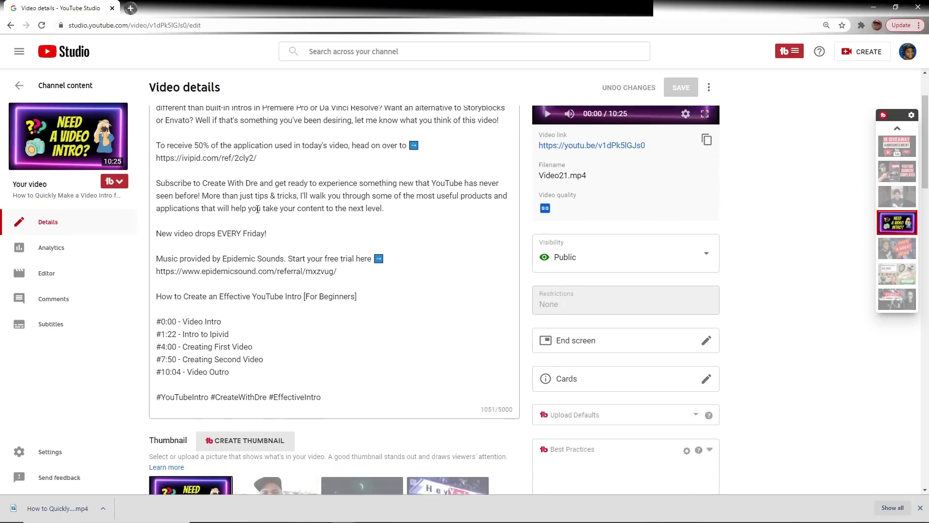
scroll(255, 211, down, 2)
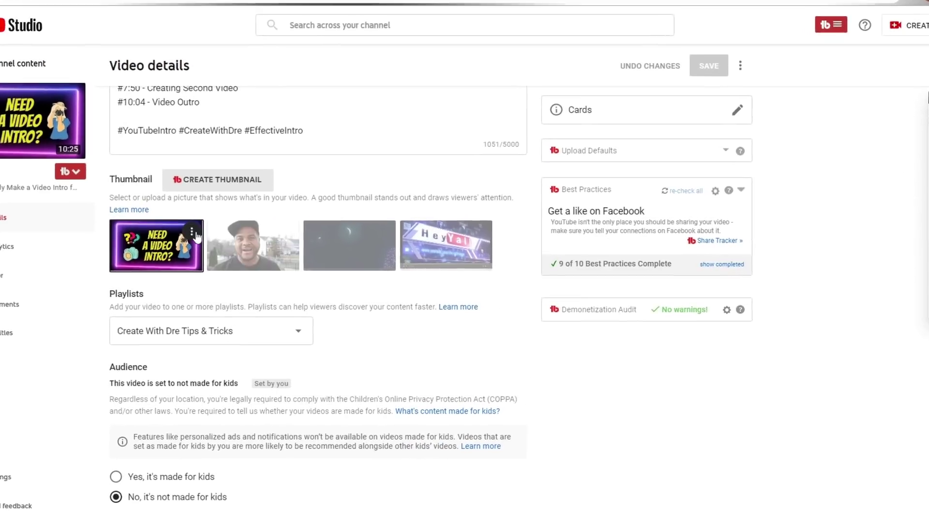
mouse_move(224, 241)
click(173, 231)
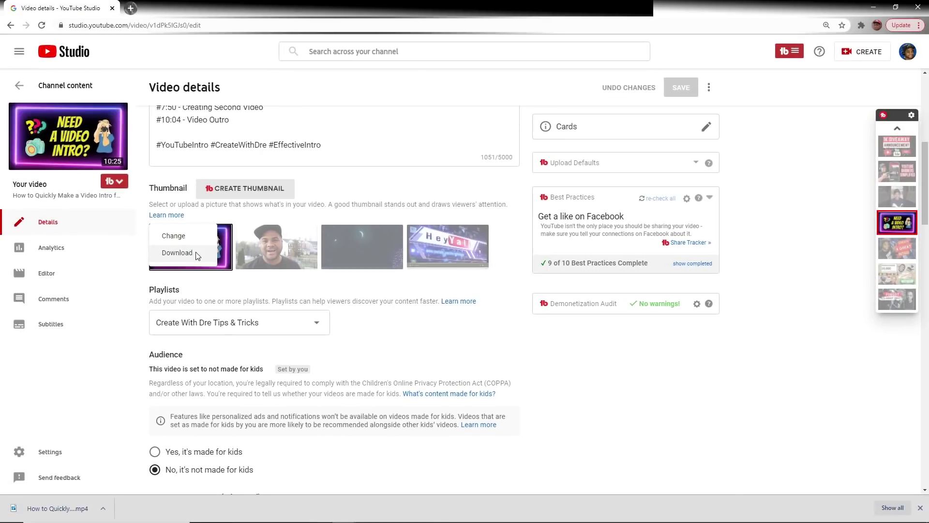
click(177, 253)
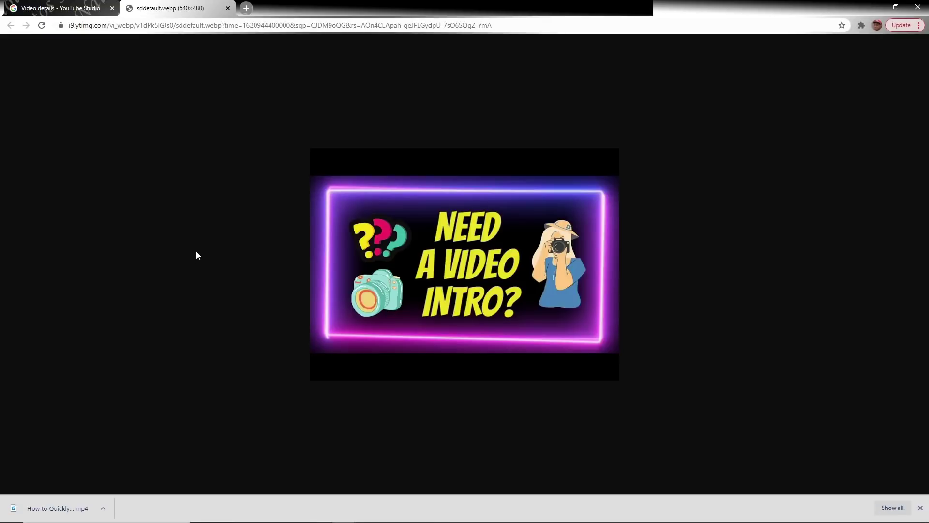
- Save the thumbnail image as test.jpg with file type All Files, then open it
right_click(363, 253)
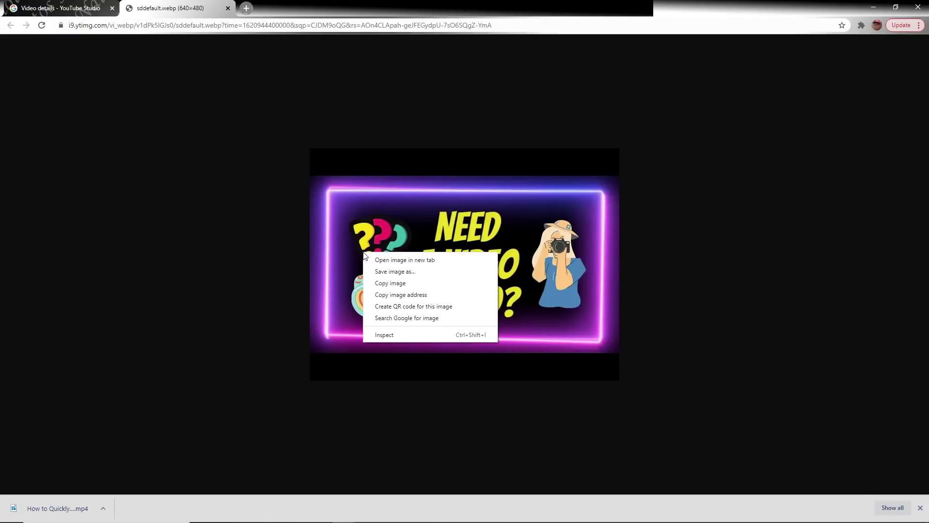
click(376, 271)
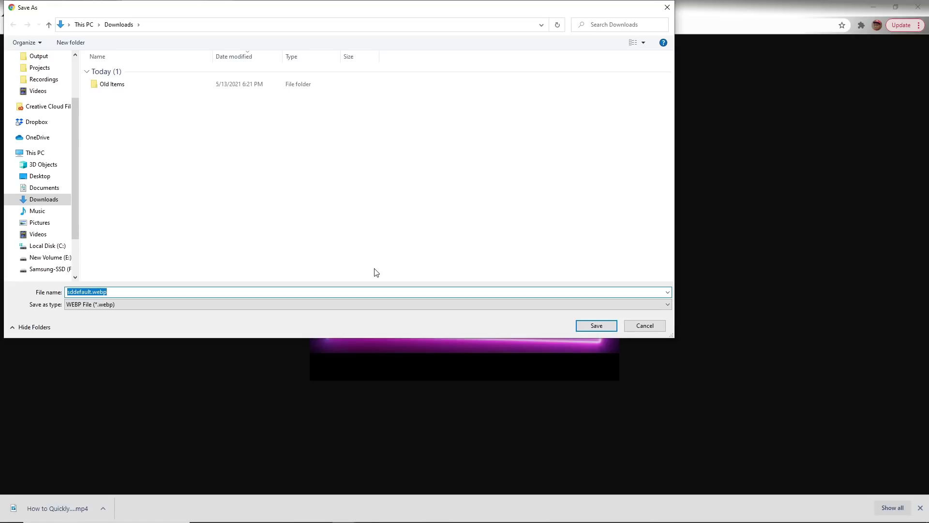
text(test.jpg)
key(Tab)
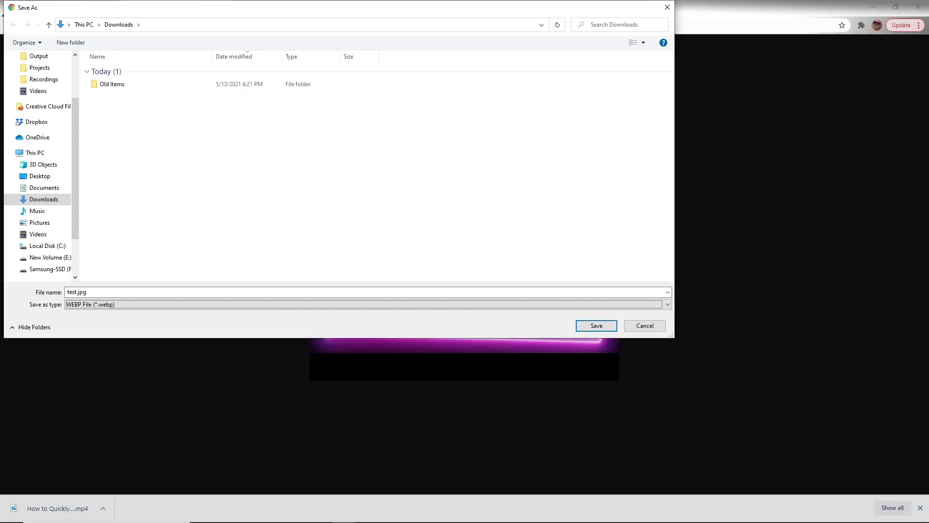
key(Down)
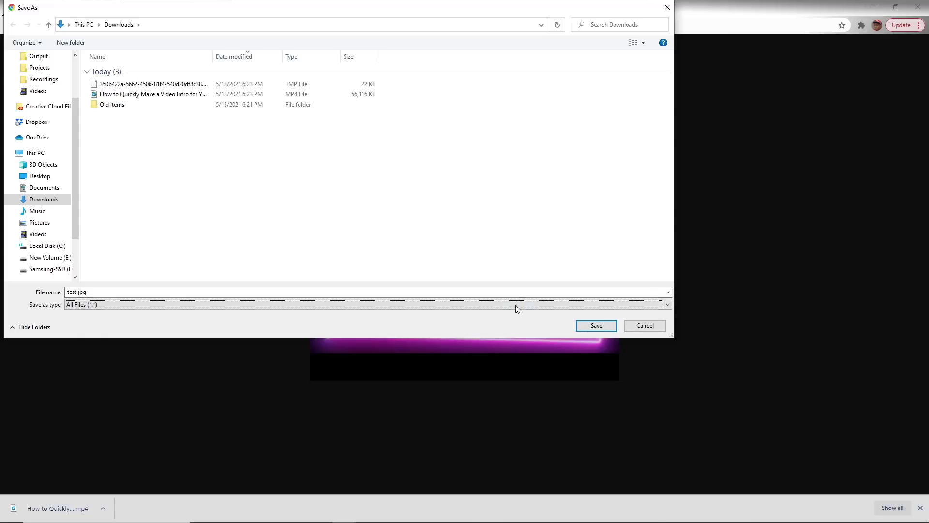
click(585, 326)
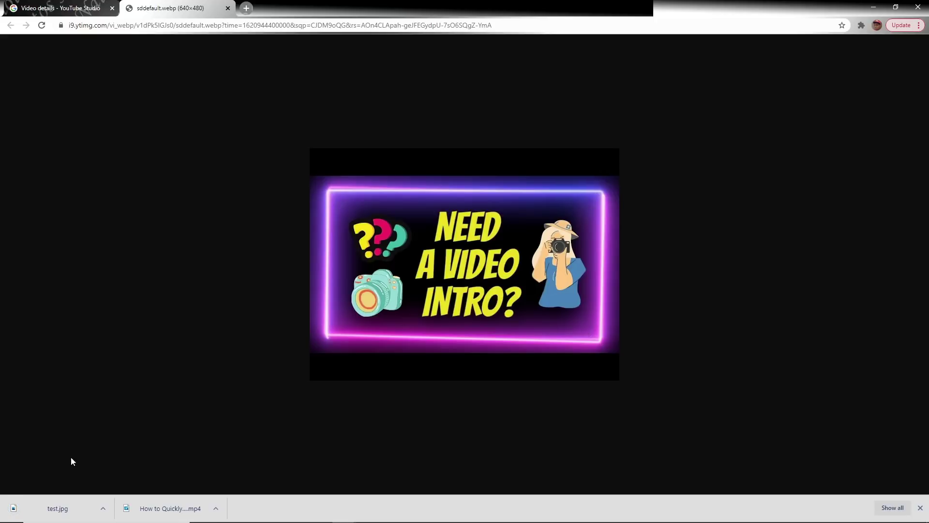
click(53, 507)
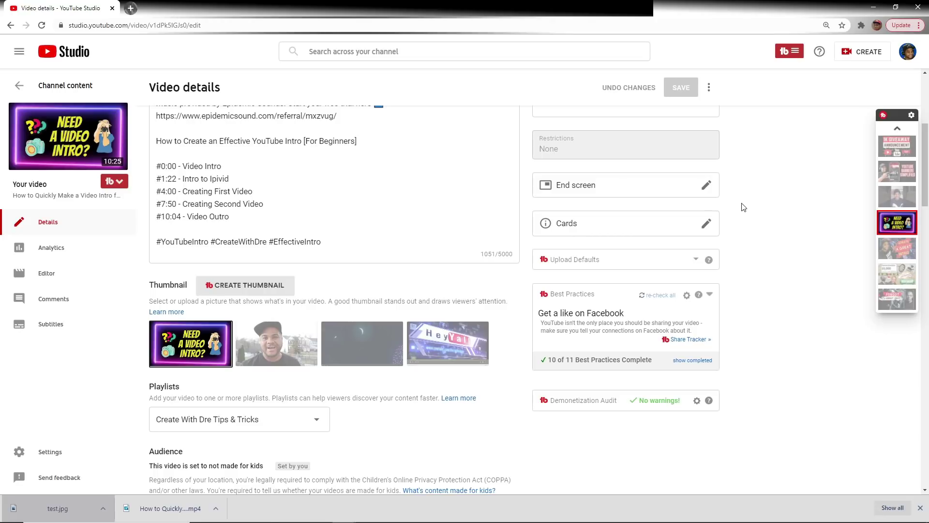
- Download the English (automatic) captions as captions.sbv and open the file
scroll(743, 207, down, 18)
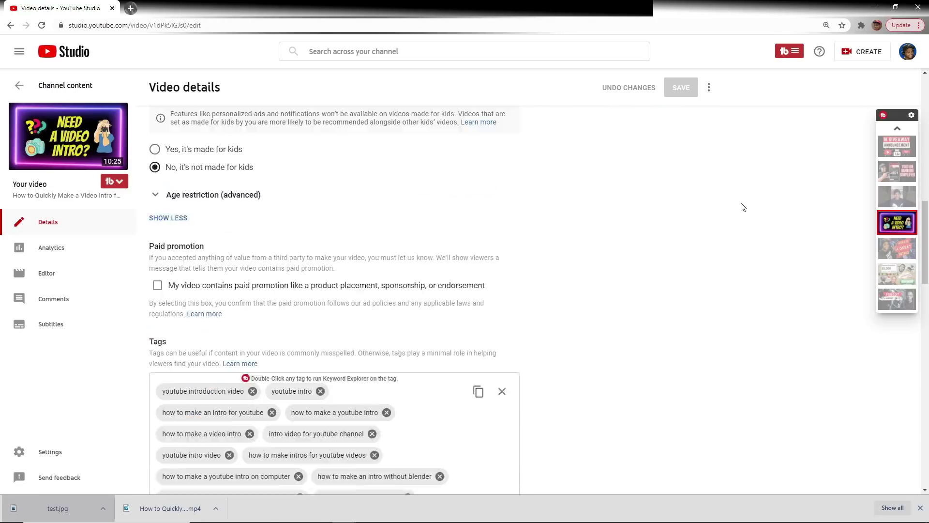
scroll(743, 207, down, 6)
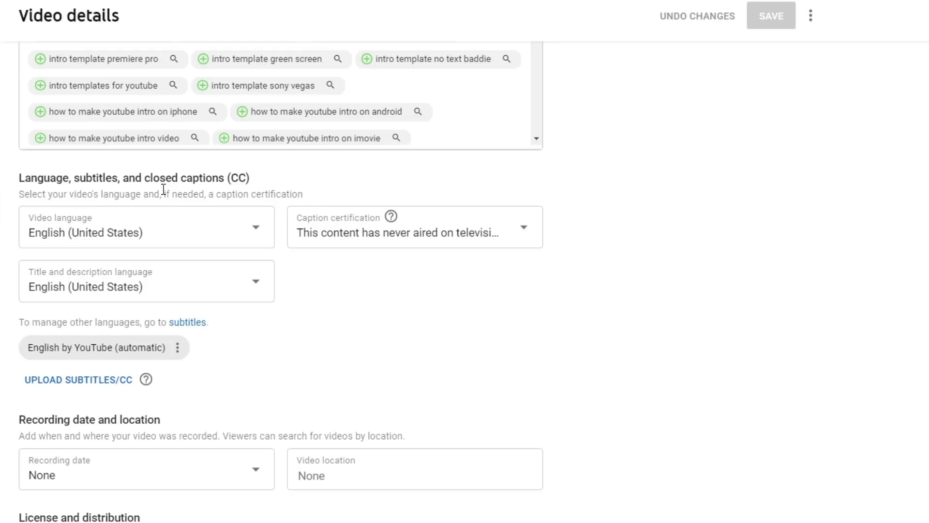
click(178, 348)
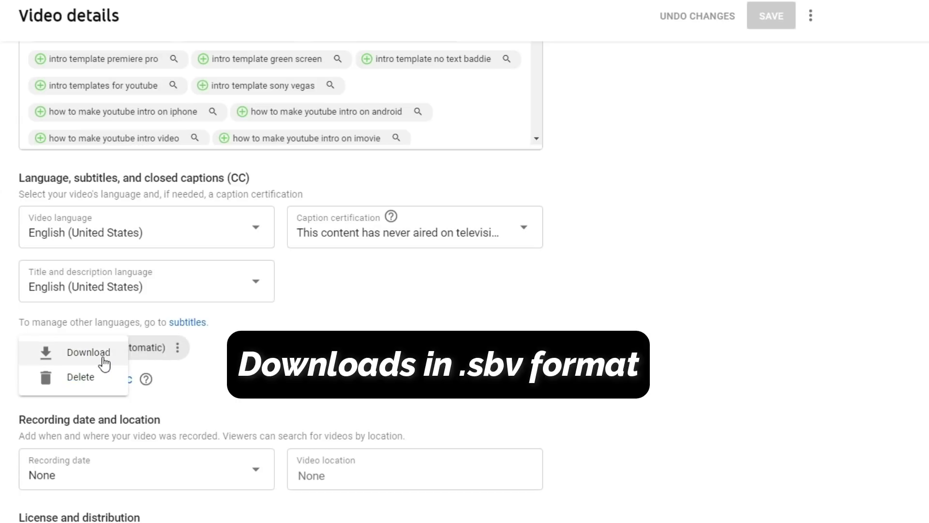
click(89, 352)
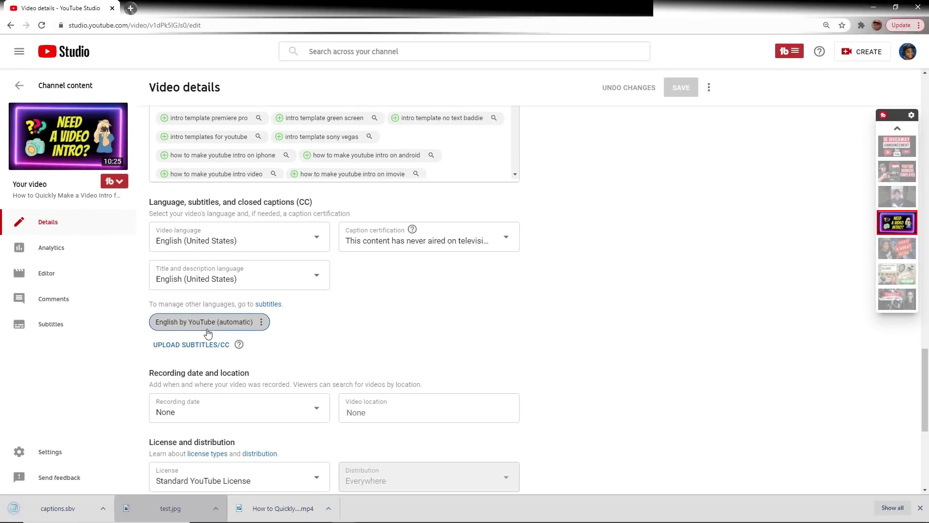
click(74, 510)
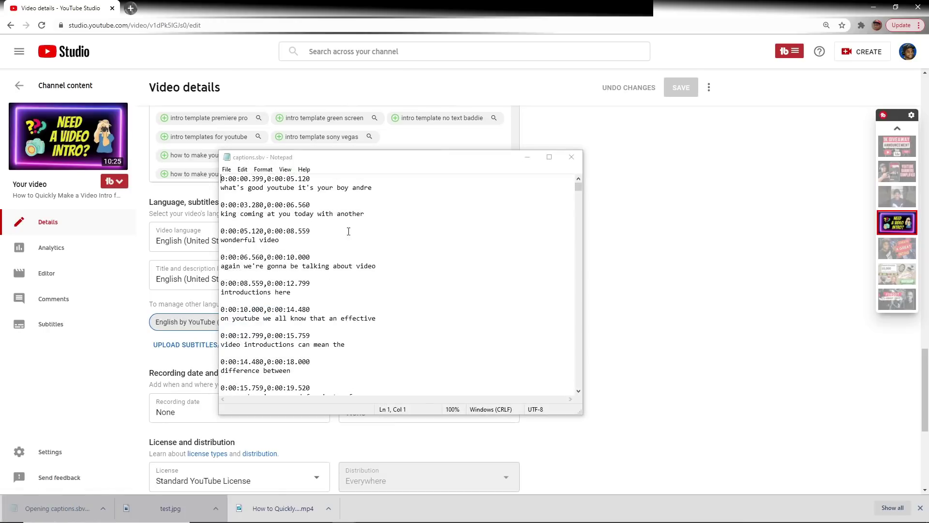
- Make 0:00:25.760 the first caption's end time and replace its lines with 'Today is' text
double_click(359, 159)
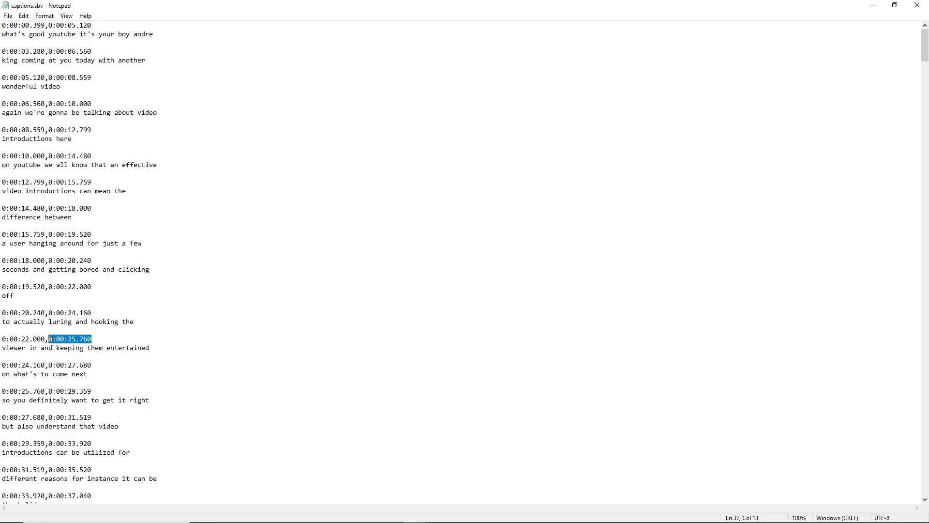
key(BackSpace)
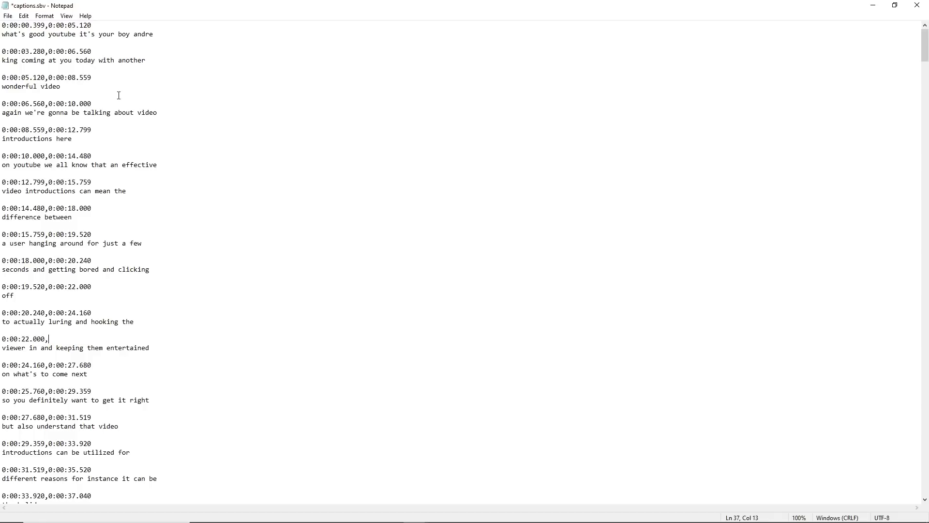
drag(97, 26, 56, 25)
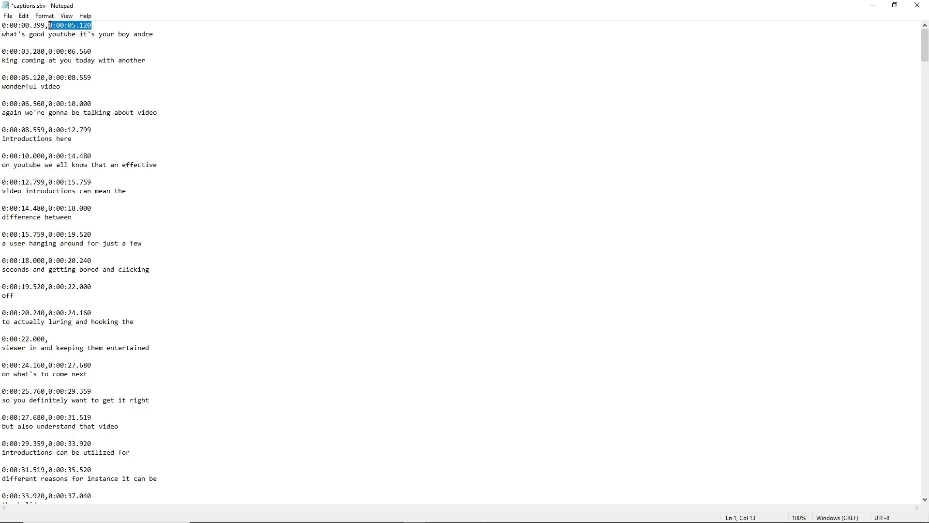
text(0:00:25.760)
drag(152, 345, 2, 34)
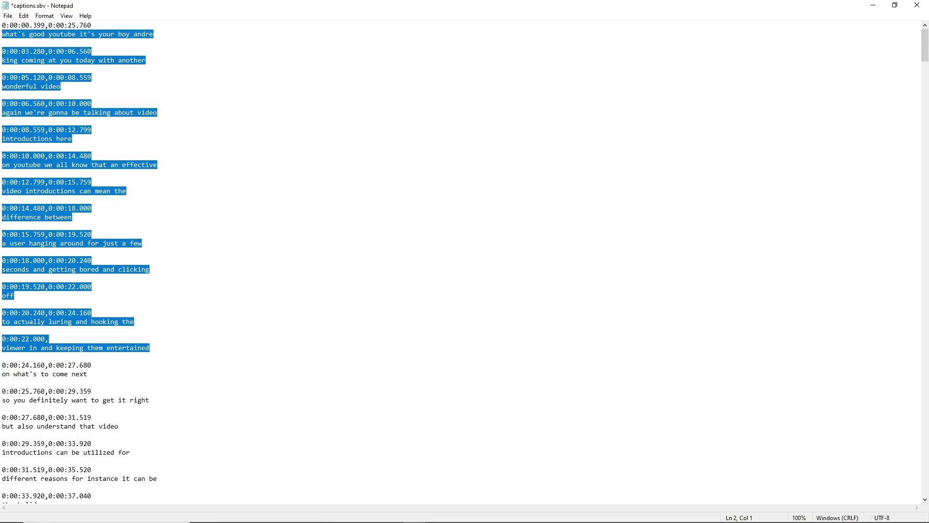
text(Today is)
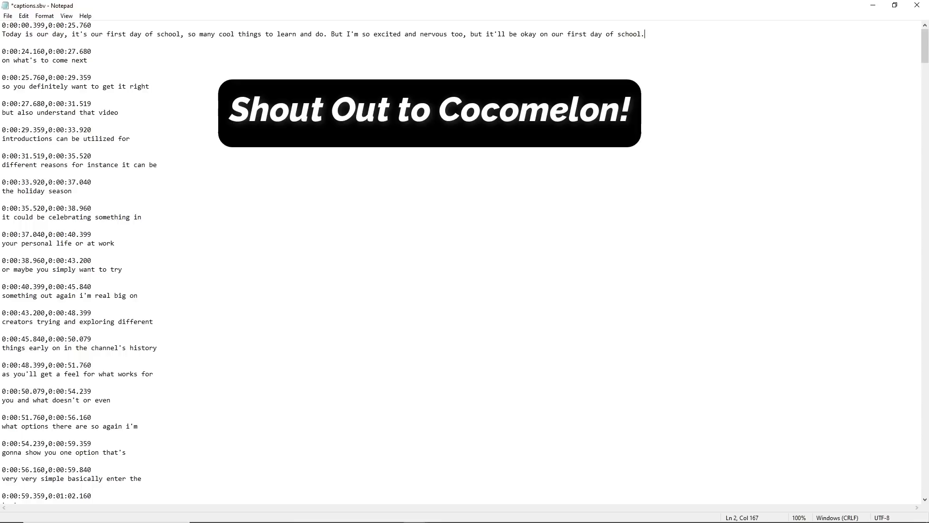
- Save the edited captions under the new name captions1.sbv
click(6, 17)
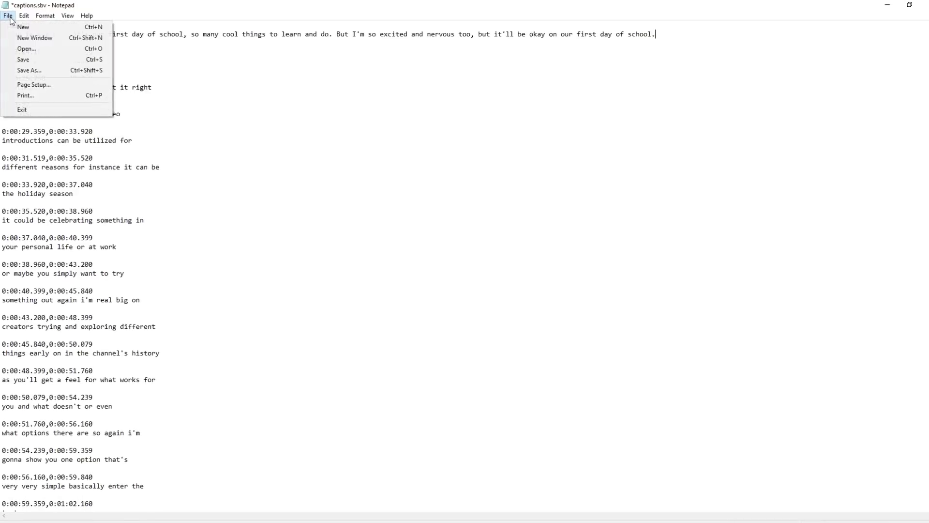
click(24, 71)
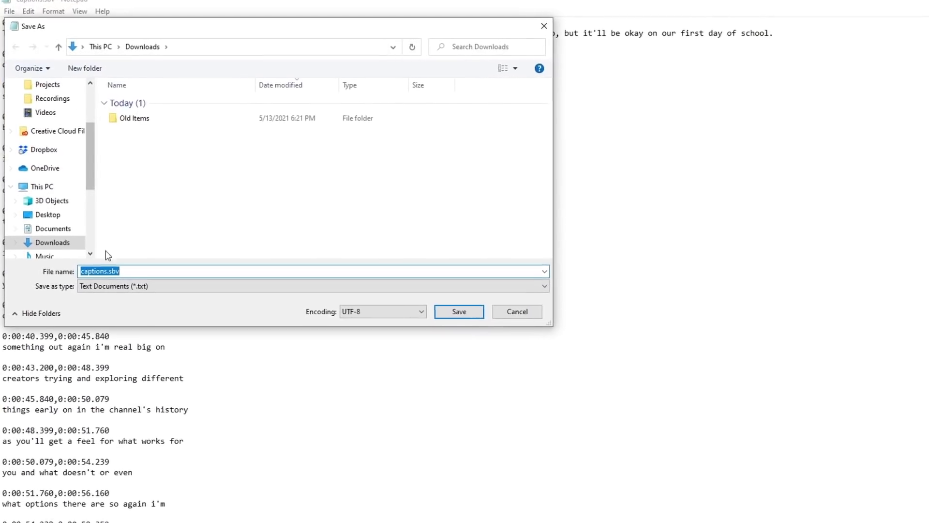
click(107, 276)
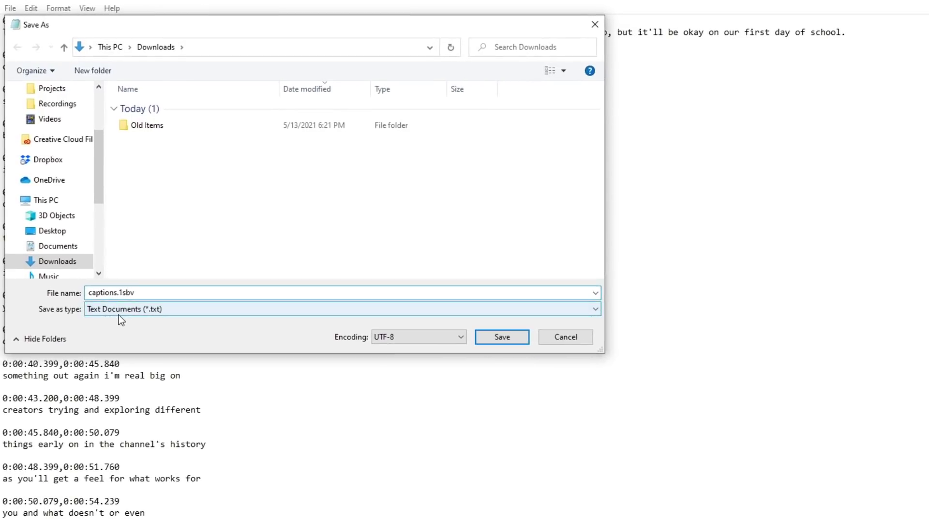
key(Return)
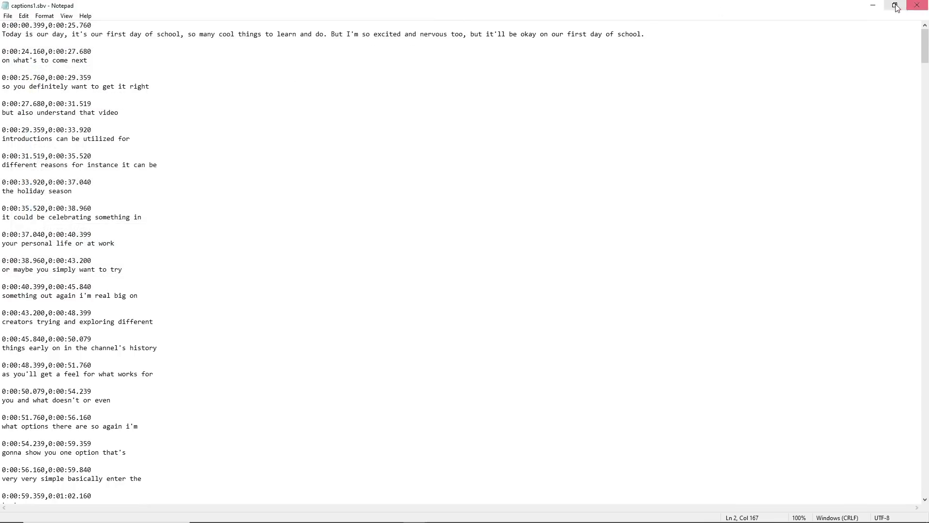
- Upload captions1.sbv from Downloads as a timed subtitle file and save the video
click(873, 5)
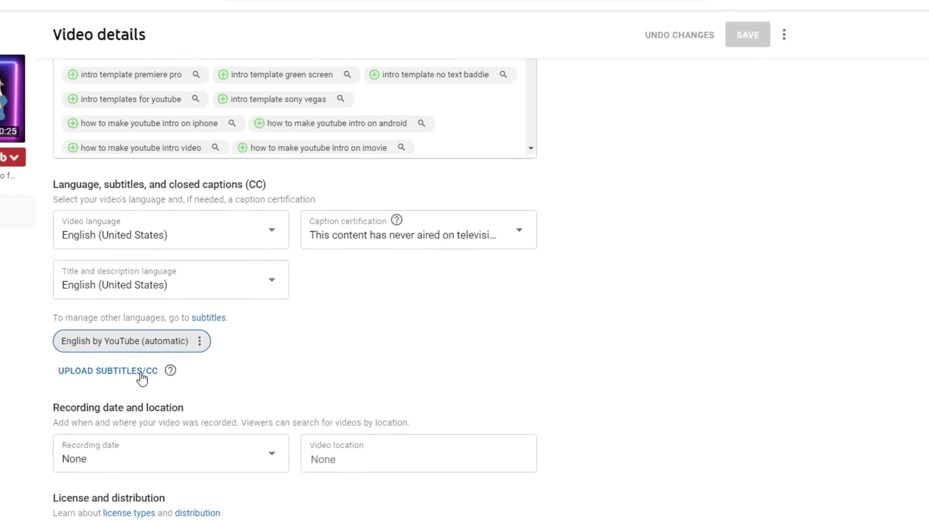
click(131, 375)
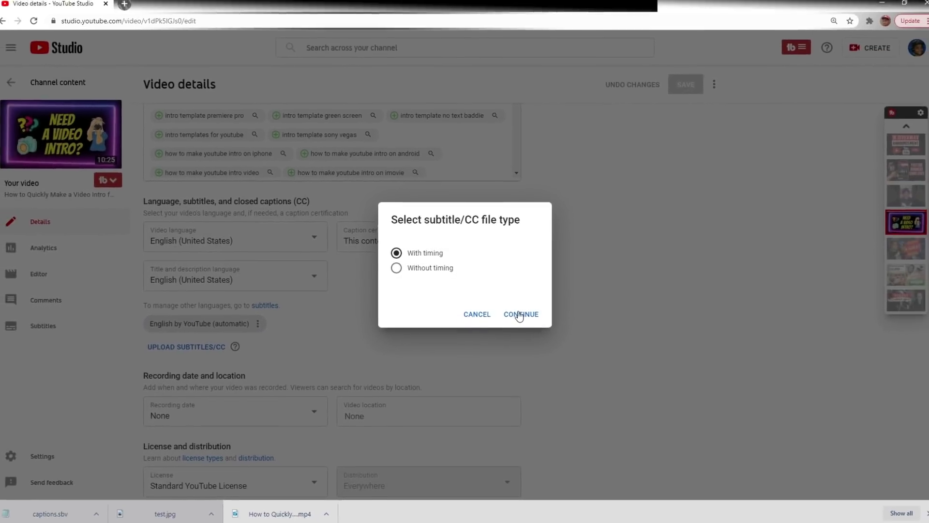
click(520, 314)
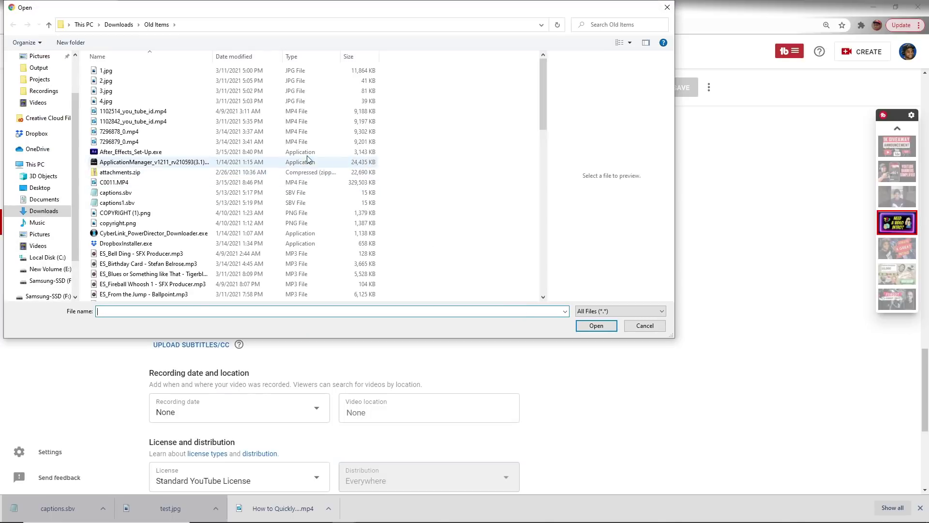
click(49, 25)
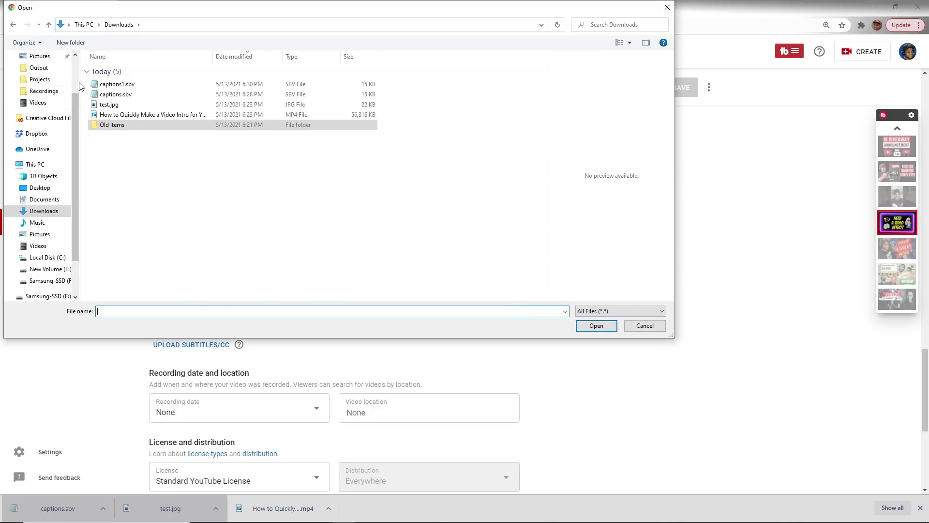
double_click(116, 85)
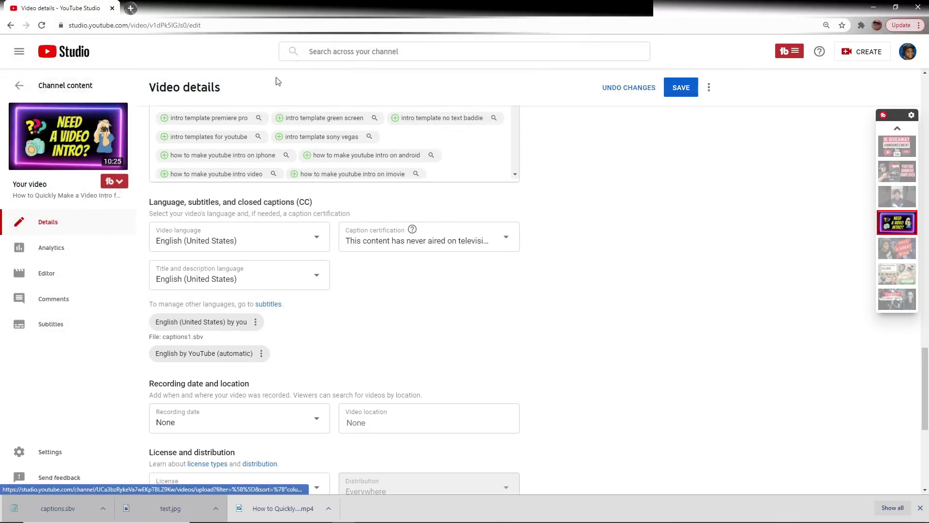
click(673, 86)
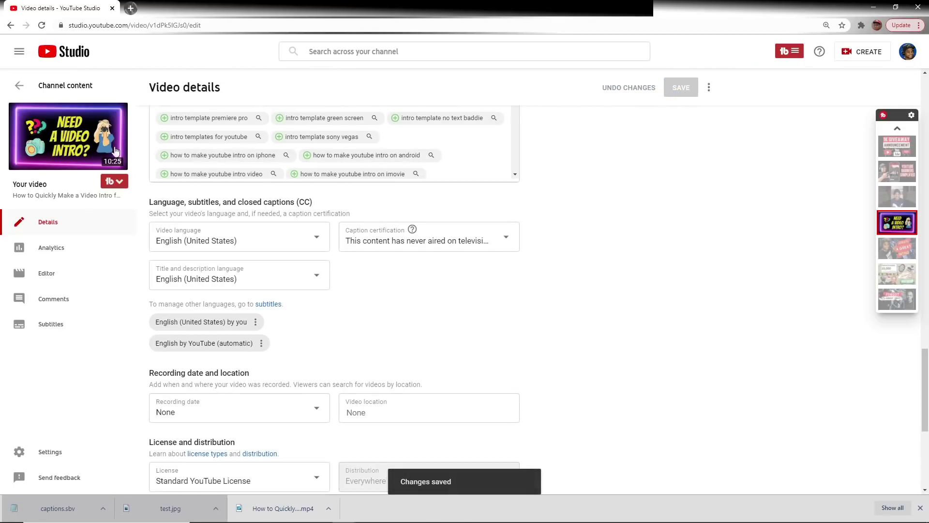
- Open the video's watch page in a new browser tab and switch to it
right_click(93, 154)
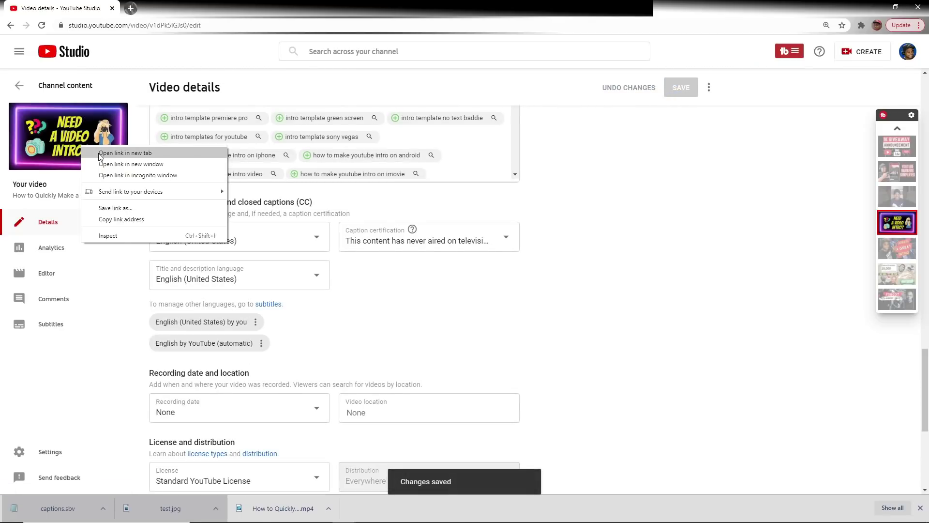
click(98, 153)
click(170, 10)
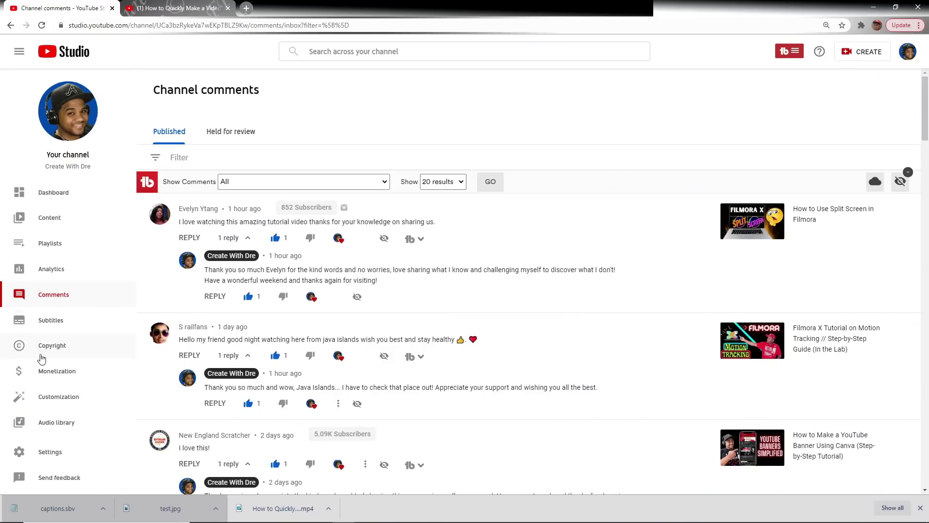
- View the Community moderation settings, then return to the video's watch page tab
click(52, 455)
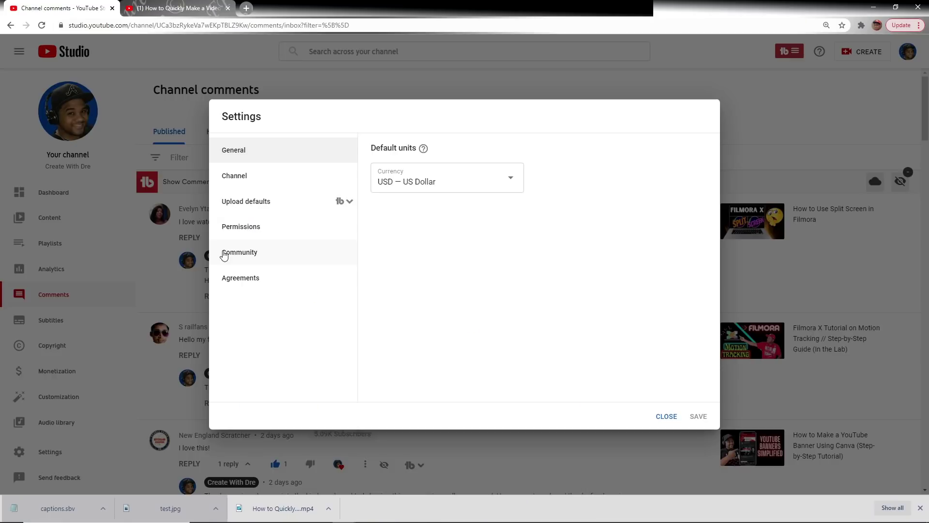
click(233, 253)
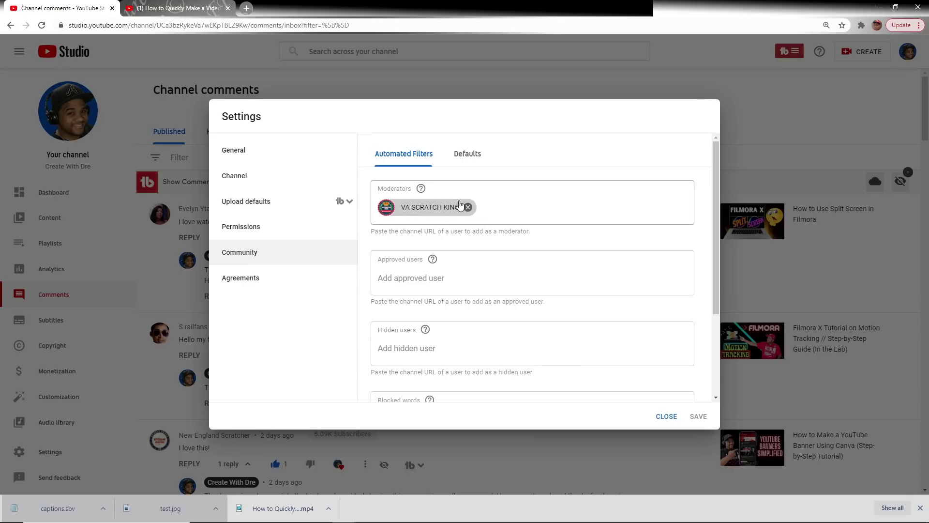
click(190, 9)
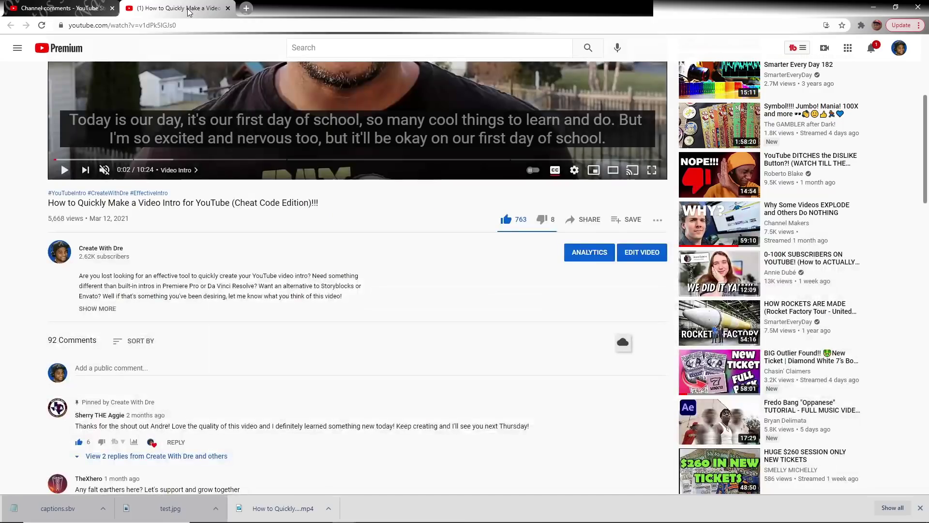
- Switch to the moderator's account and scroll down to the video's comments
click(899, 48)
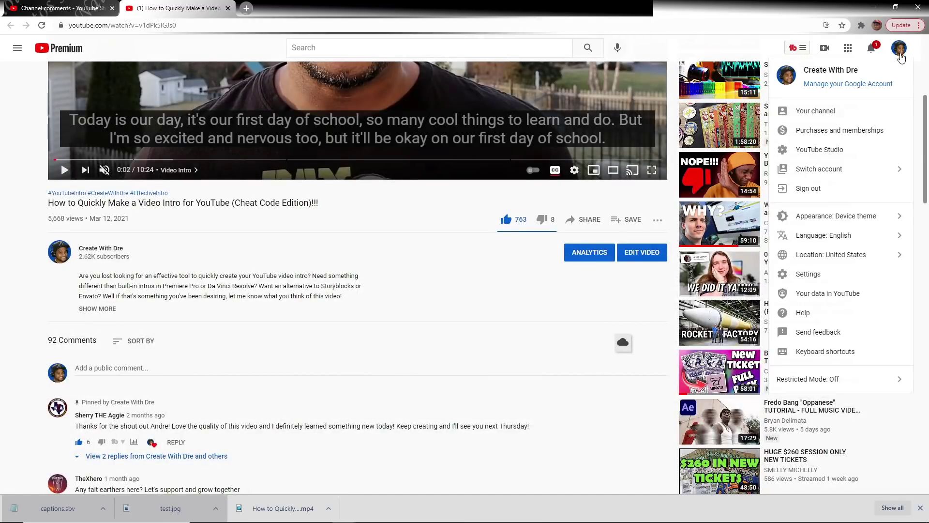
click(866, 168)
click(829, 116)
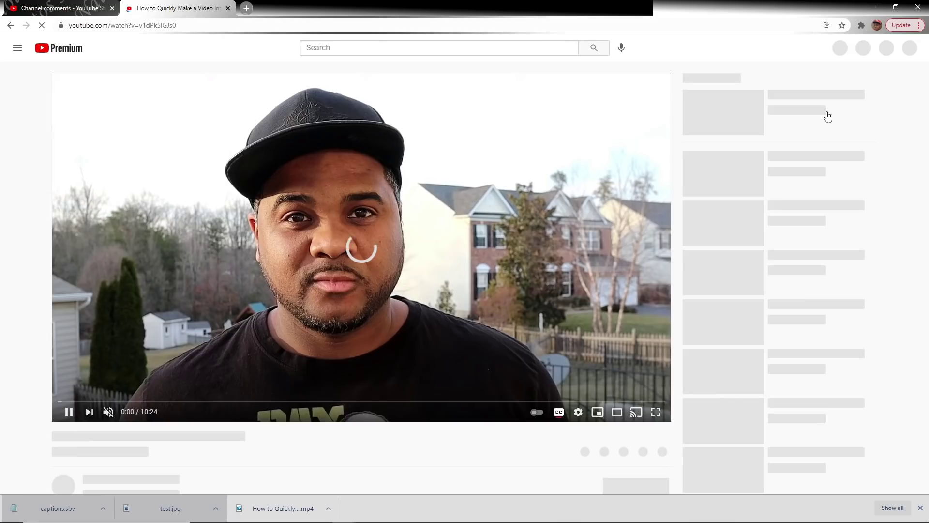
scroll(251, 329, down, 15)
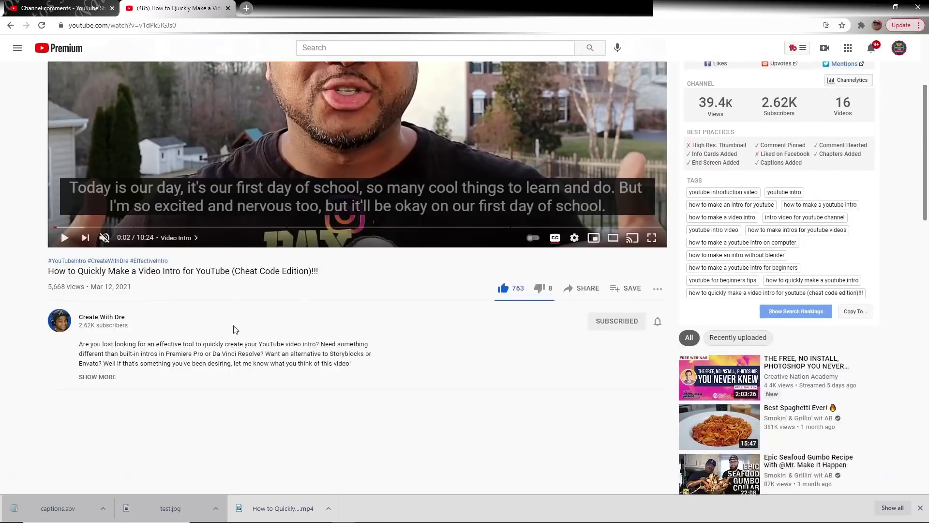
scroll(251, 329, down, 1)
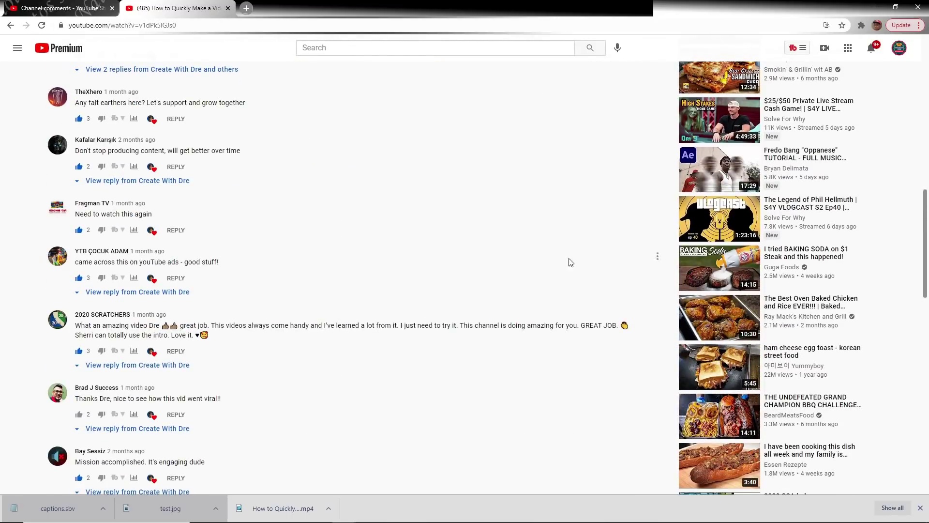
- Remove the first viewer comment, the amazing-video comment and the went-viral comment from viewers
click(657, 255)
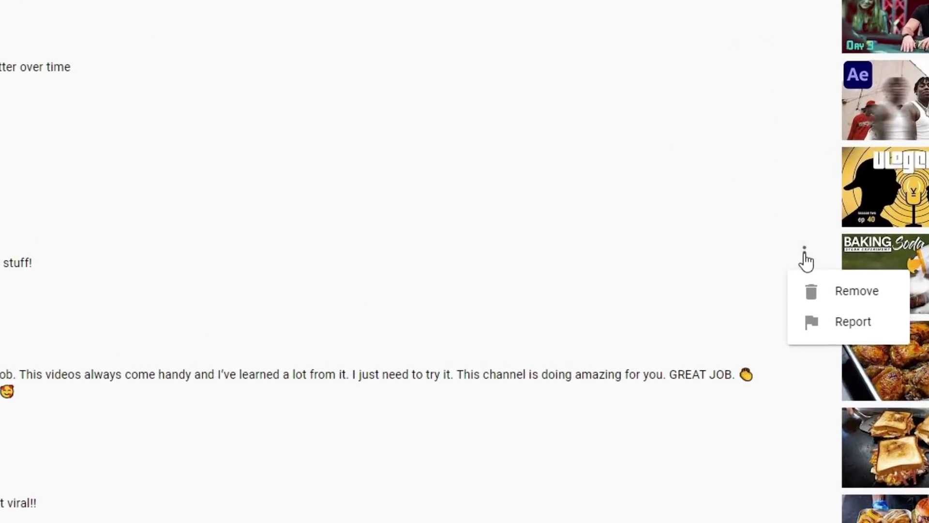
click(827, 294)
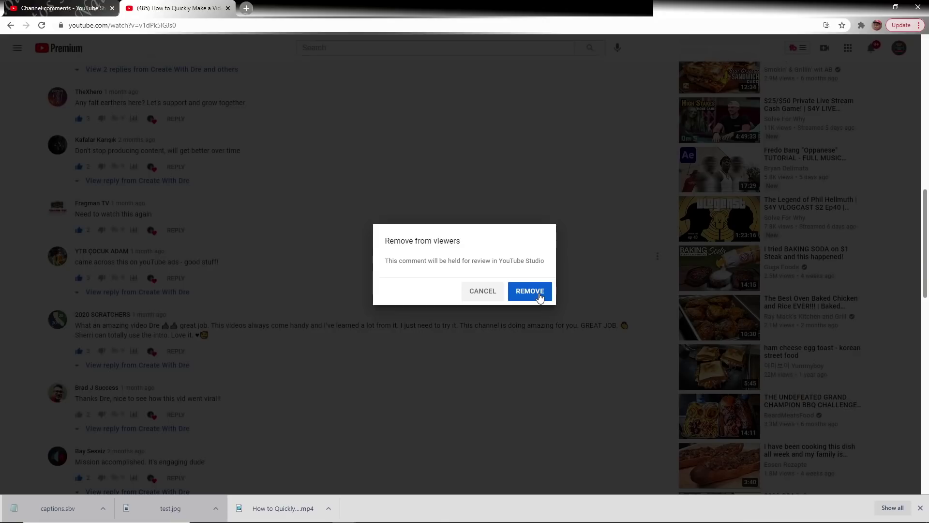
click(612, 312)
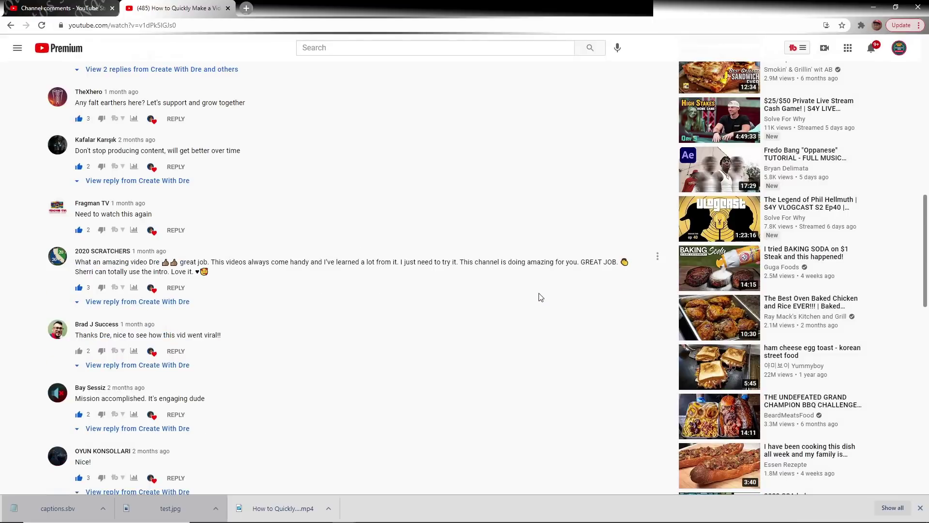
click(656, 257)
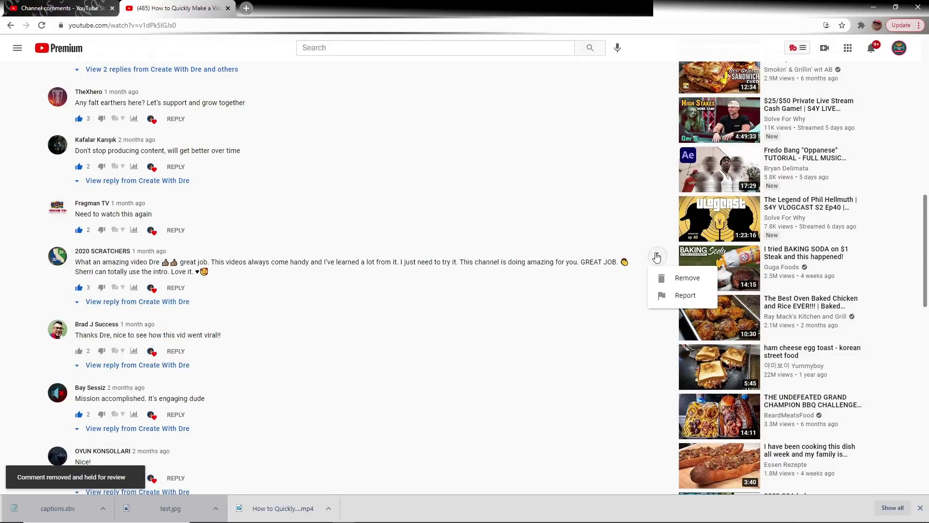
click(664, 276)
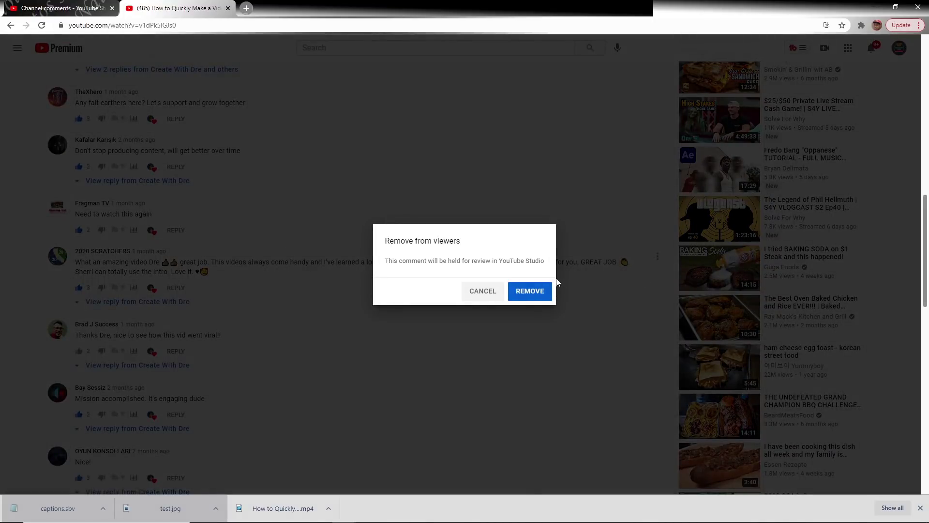
click(532, 291)
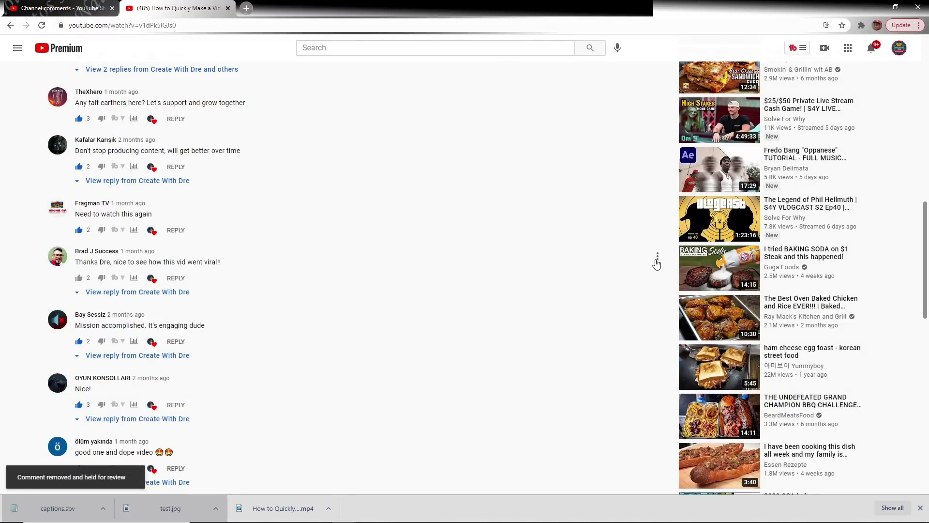
click(657, 257)
click(661, 276)
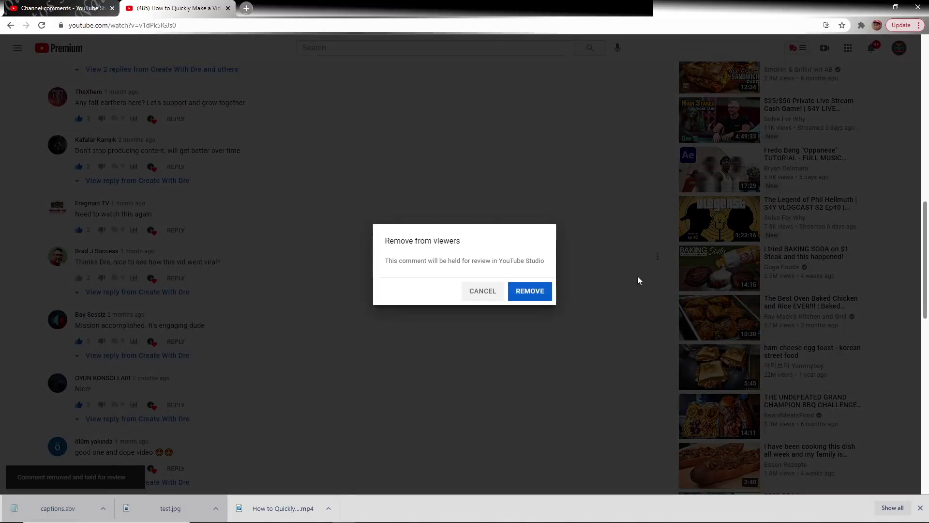
click(534, 293)
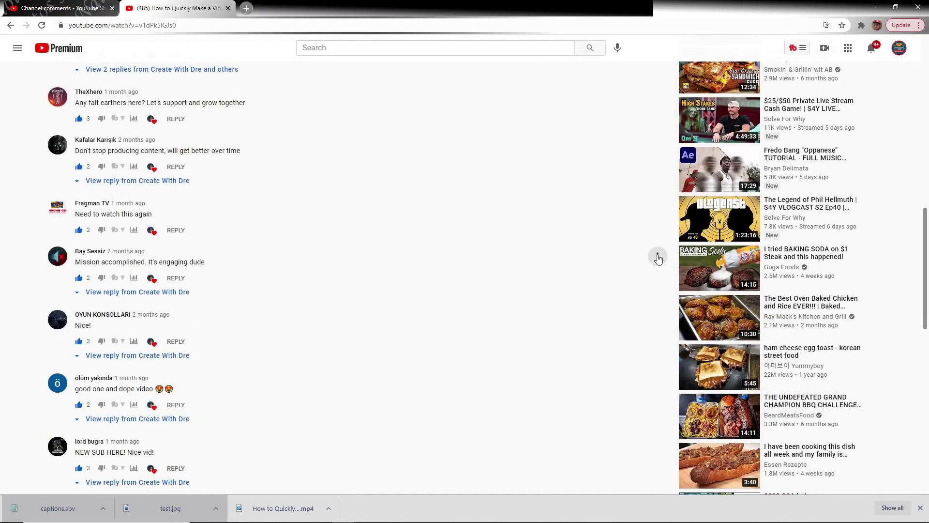
- Remove the engaging-dude, Nice!, dope-video and NEW SUB HERE comments from viewers
click(656, 257)
click(664, 274)
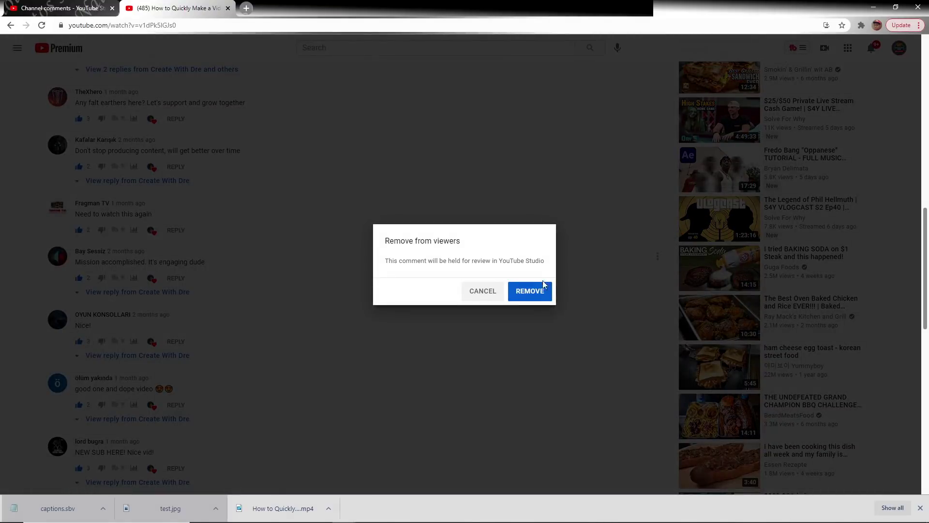
click(533, 293)
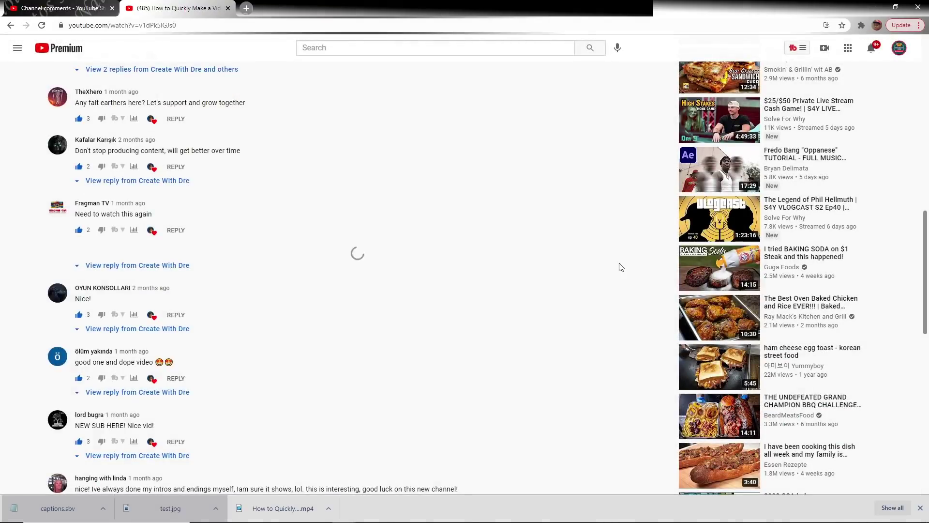
click(658, 256)
click(659, 275)
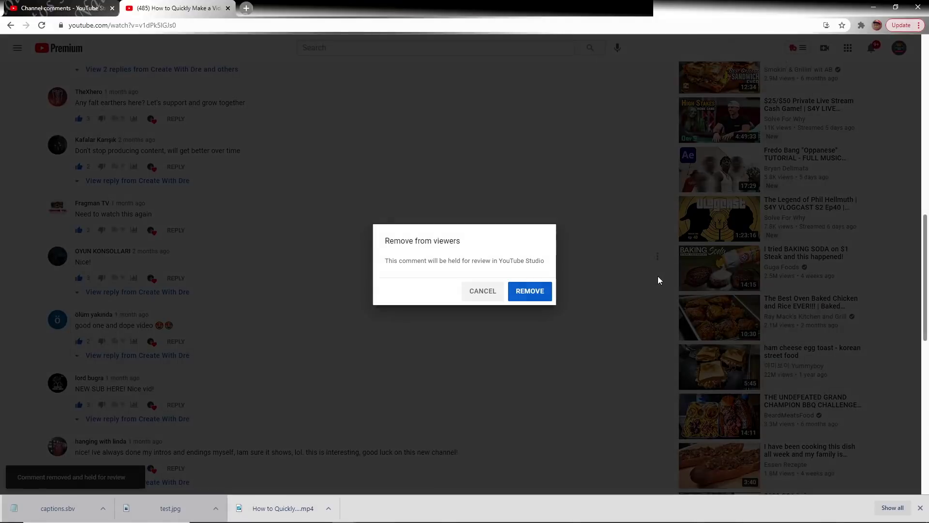
click(537, 291)
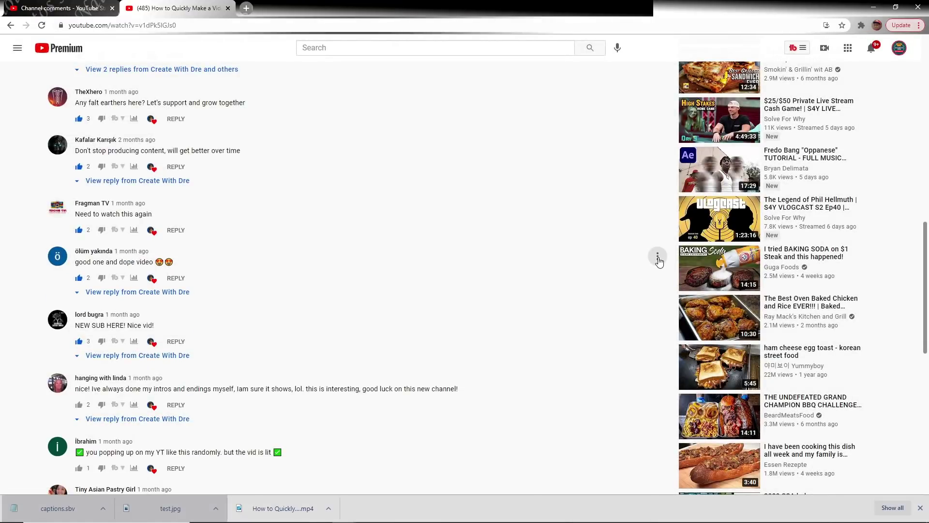
click(658, 258)
click(660, 276)
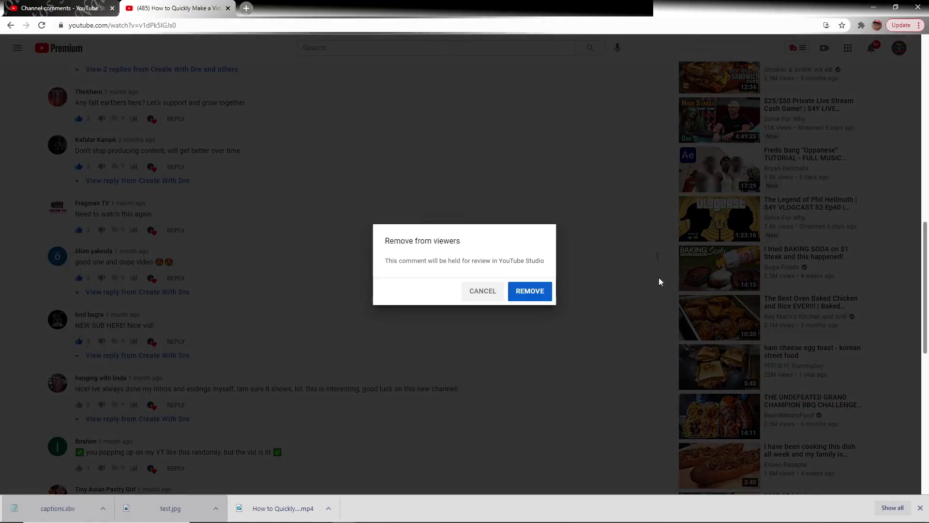
click(537, 292)
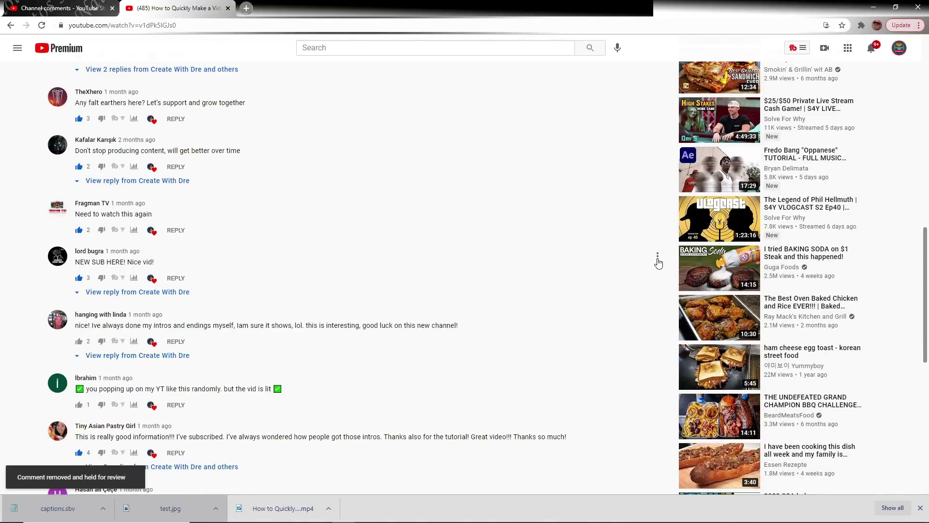
click(658, 256)
click(664, 276)
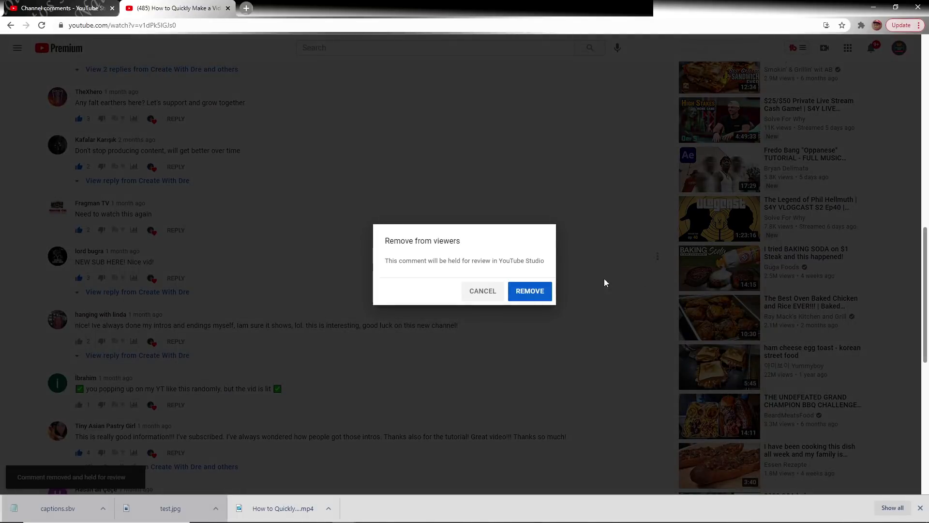
click(536, 295)
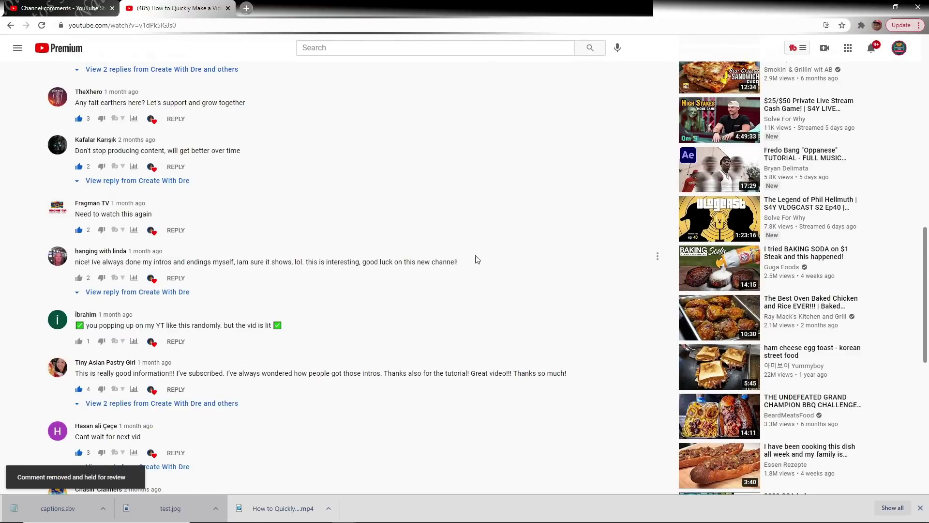
click(68, 10)
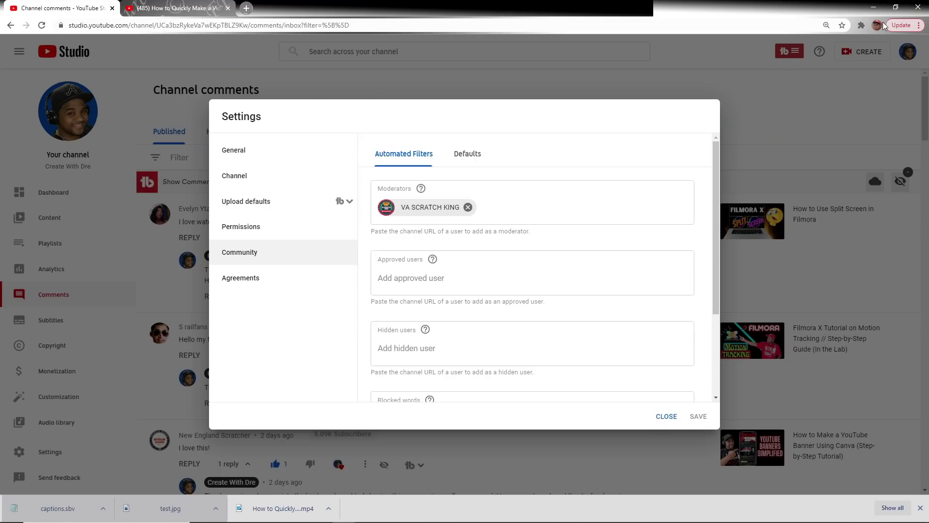
- Close the community settings and bring up the list of comments held for review
click(897, 47)
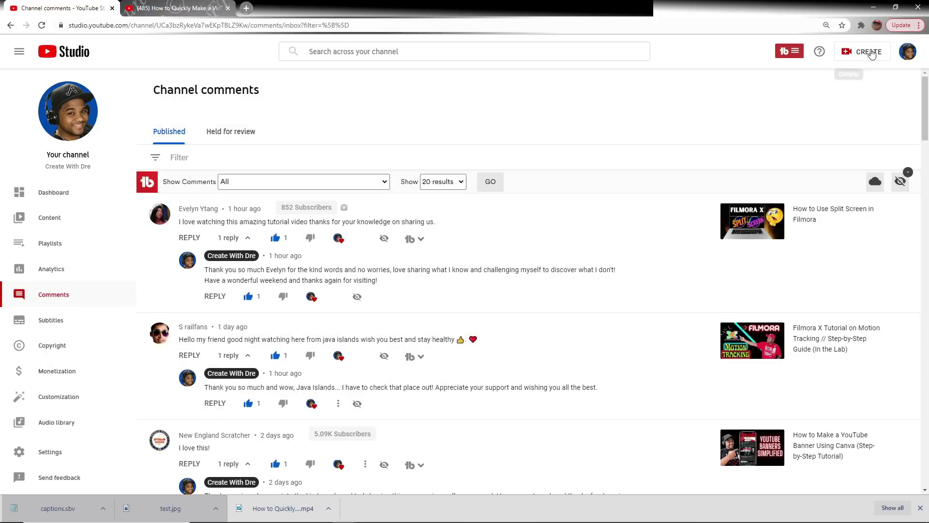
click(907, 52)
key(Escape)
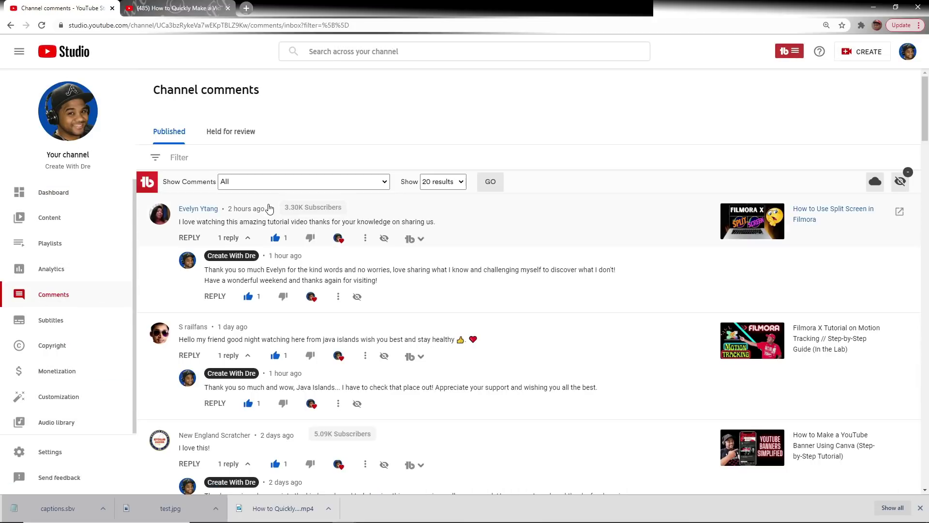
click(236, 135)
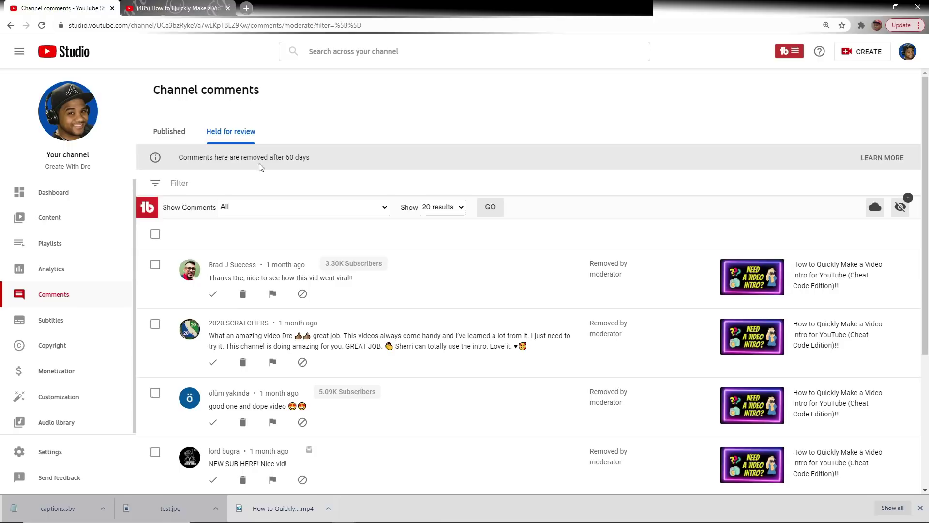
scroll(286, 260, down, 4)
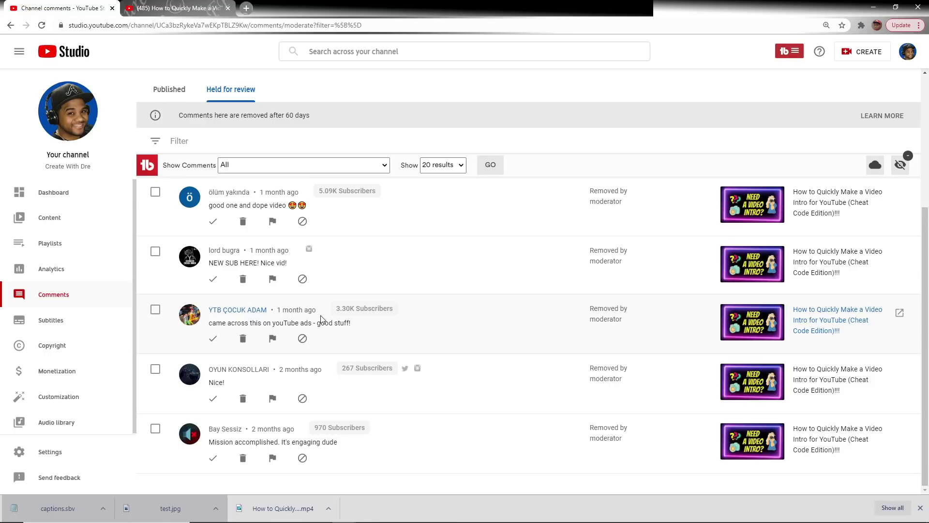
- Approve all seven held comments, from 'Mission accomplished' through 'Nice!' to the went-viral one
click(213, 457)
click(215, 398)
click(215, 398)
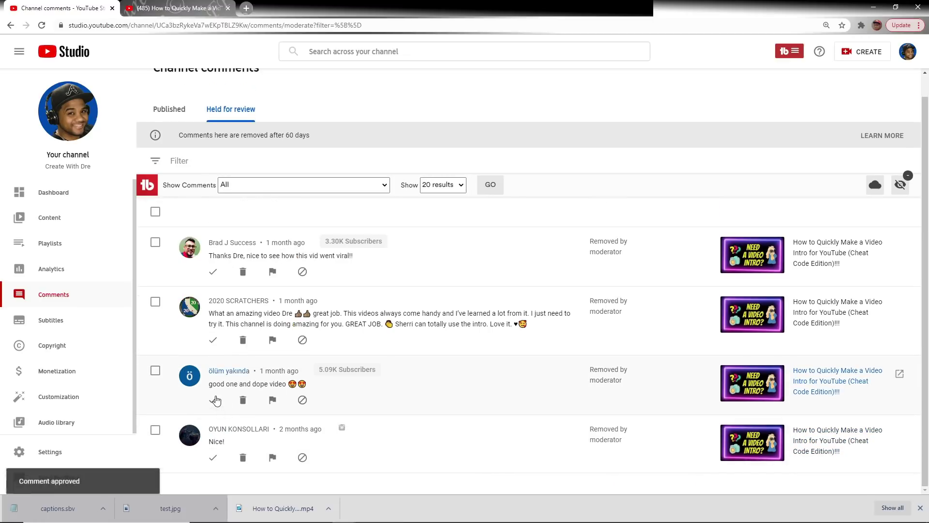
click(216, 400)
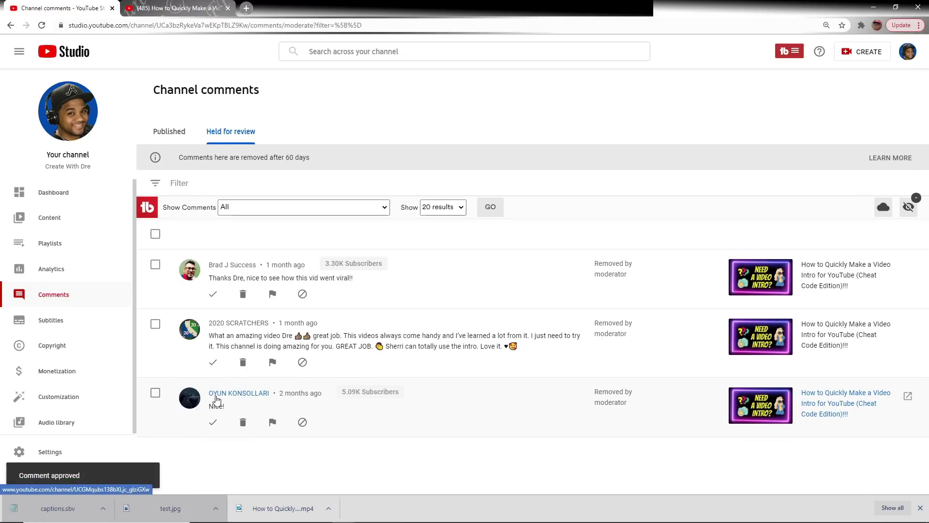
click(213, 421)
click(212, 363)
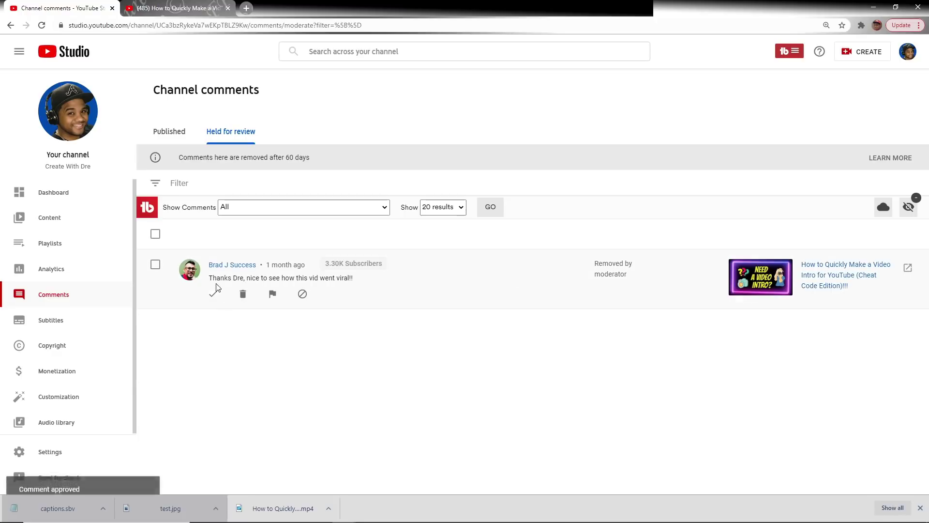
click(213, 294)
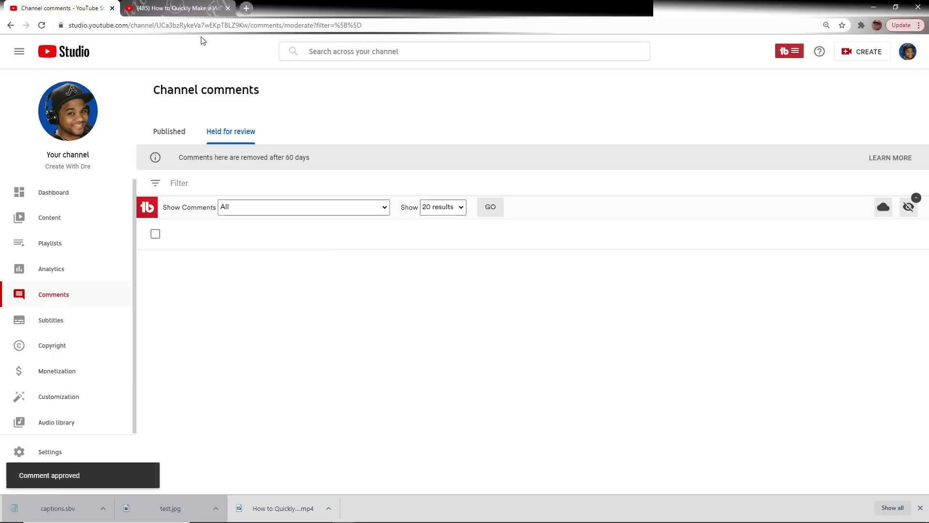
click(194, 9)
- Reload the video's watch page and scroll down to its comments
click(47, 26)
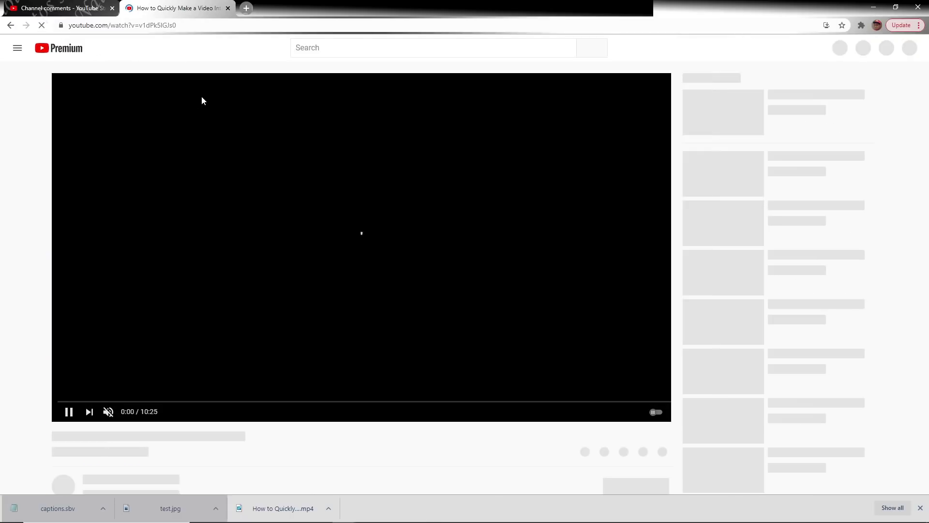
scroll(202, 103, down, 8)
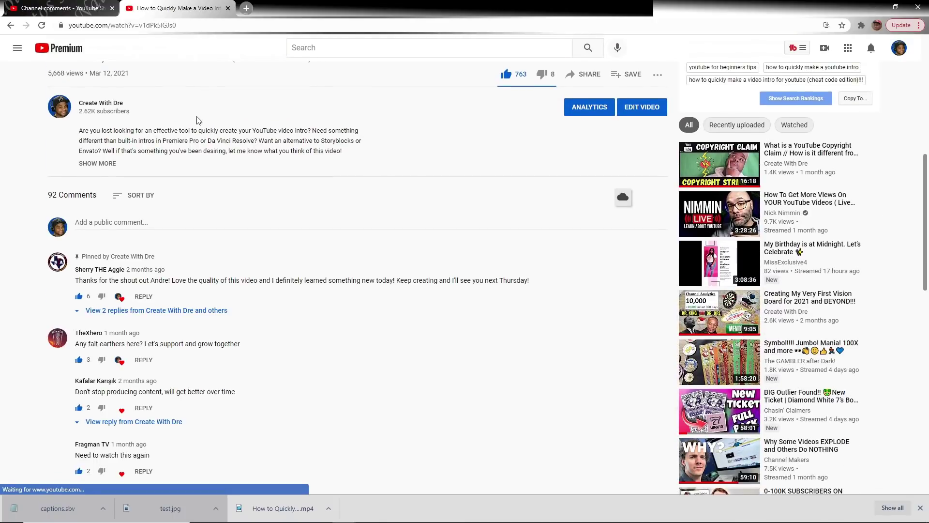
scroll(196, 133, down, 3)
scroll(196, 133, down, 5)
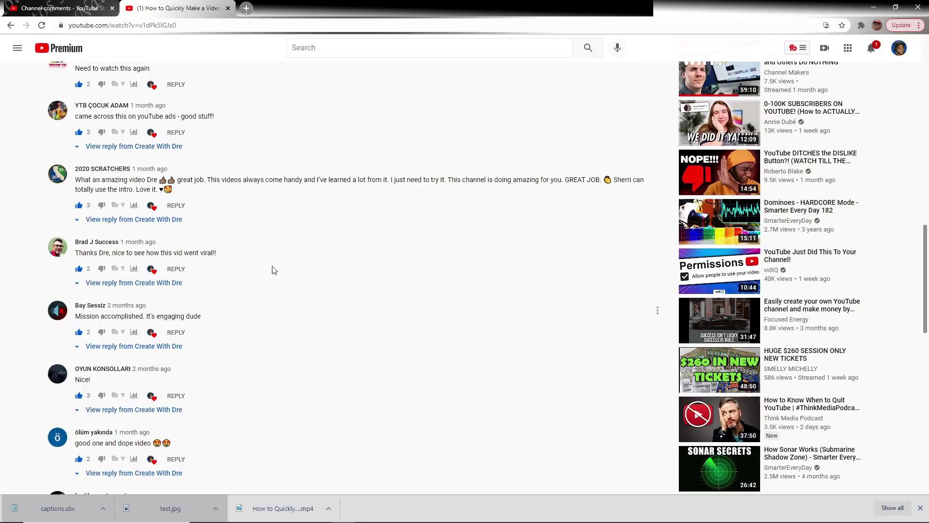
- Switch to the moderator's channel account and scroll down to the approved comments
click(902, 53)
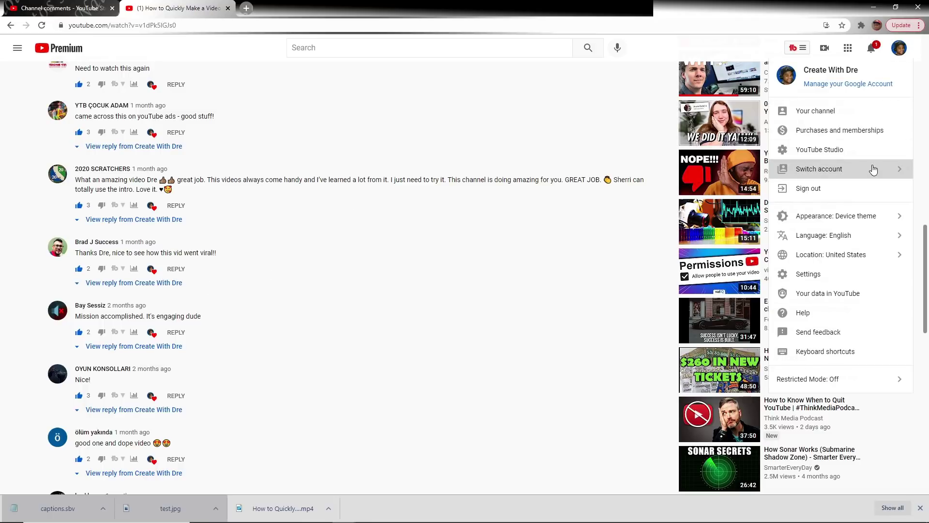
click(873, 167)
click(829, 115)
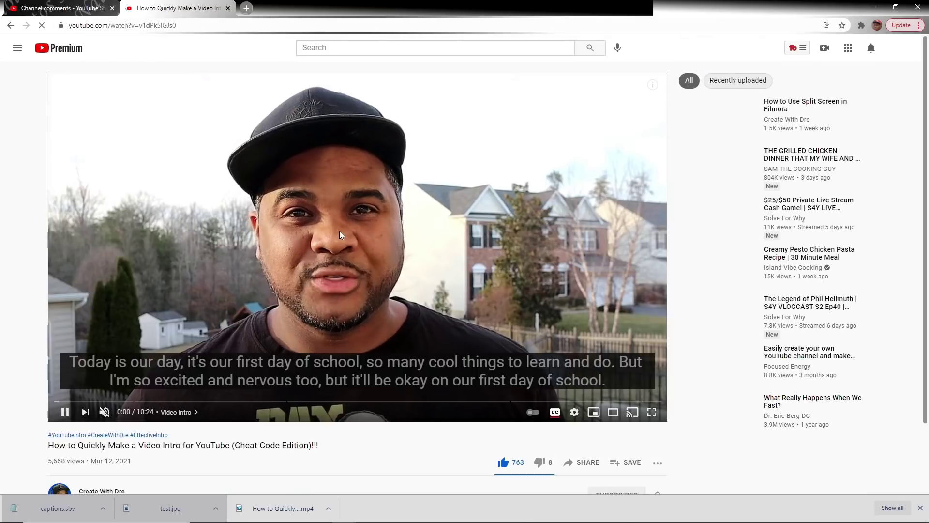
scroll(299, 248, down, 9)
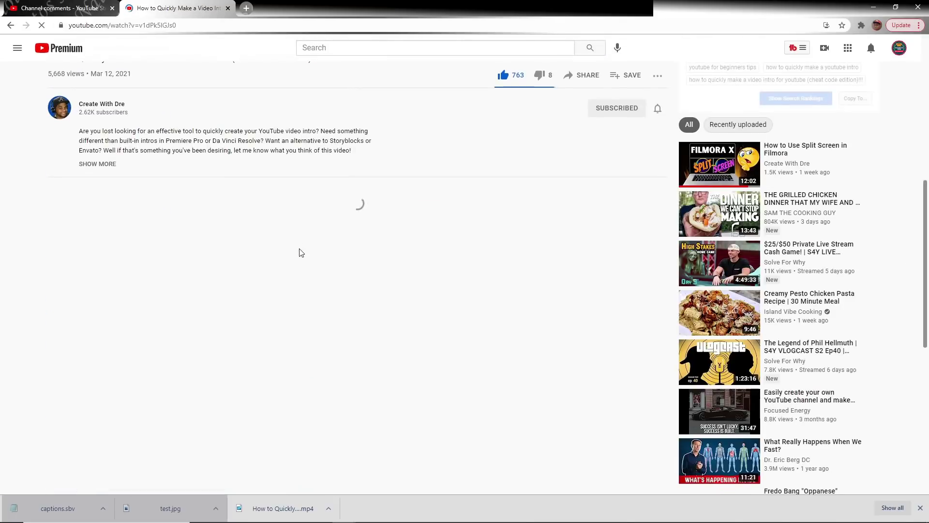
scroll(315, 224, down, 3)
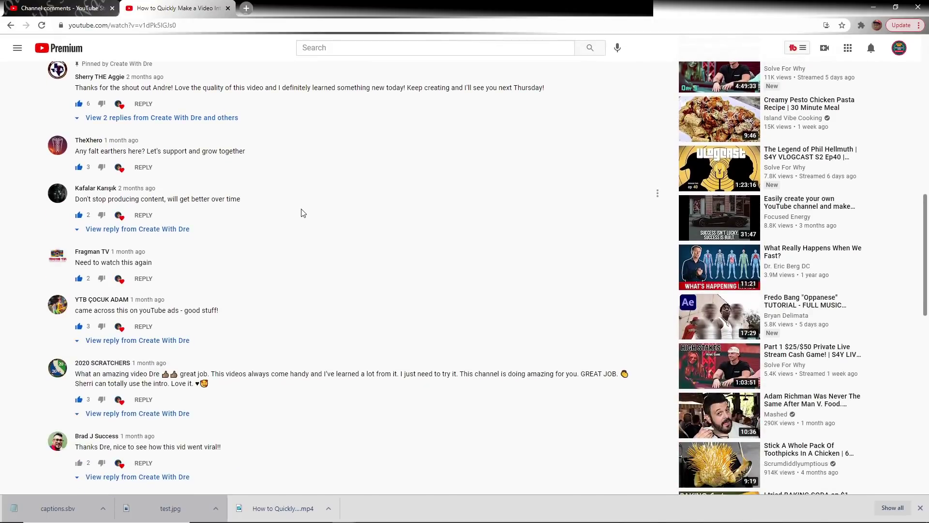